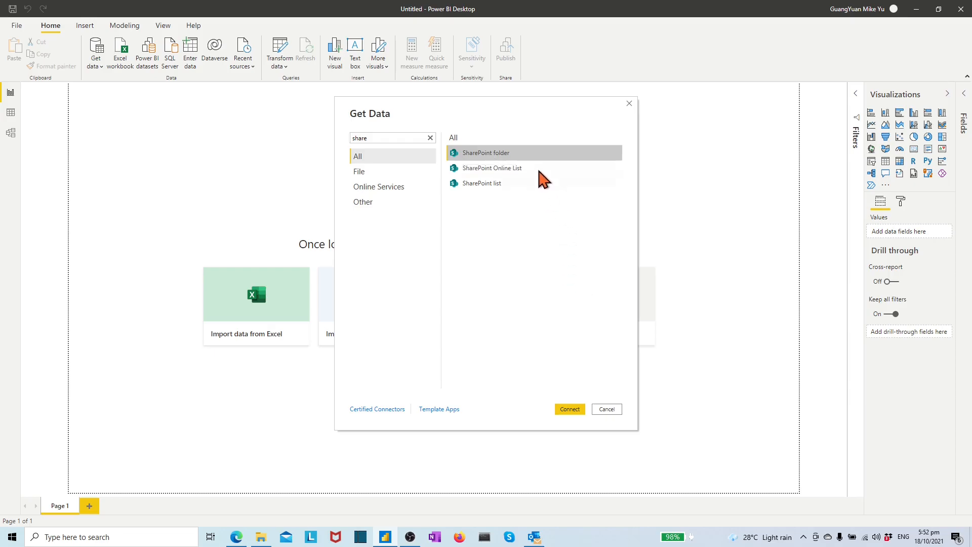
Choose the SharePoint folder connector and copy the site's base URL, up to before _layouts, from the OneDrive page in Edge
left_click(572, 410)
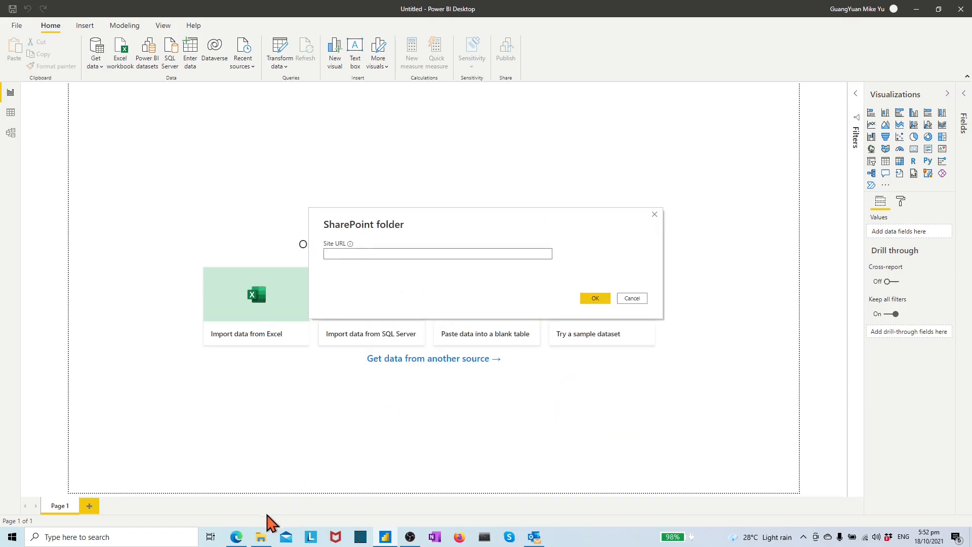
left_click(237, 538)
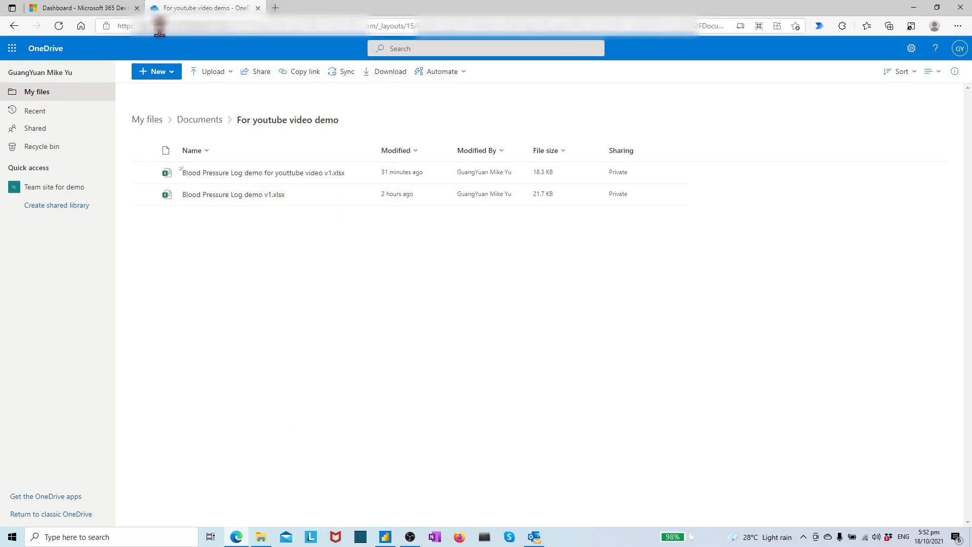
left_click(117, 26)
left_click_drag(123, 26, 370, 21)
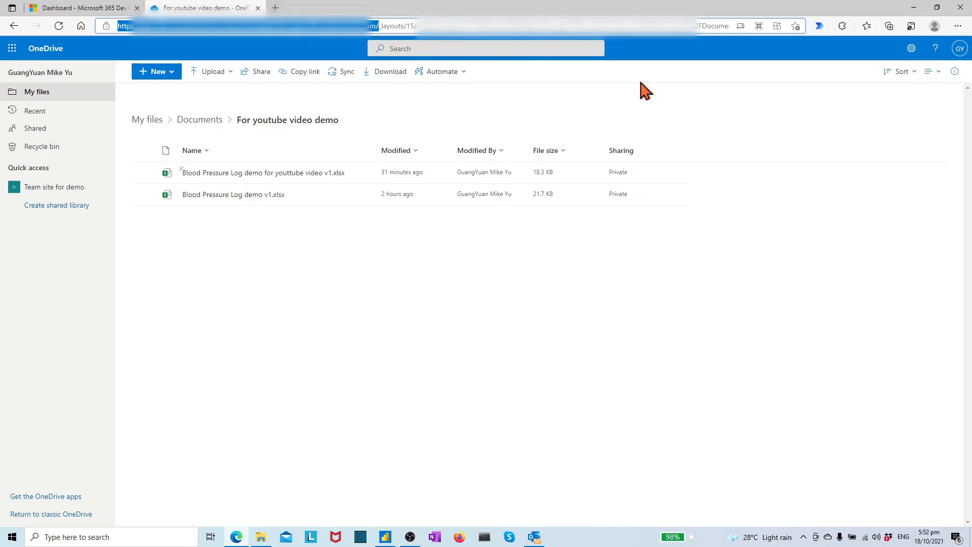
Return to Power BI Desktop, connect to the SharePoint folder with the copied site URL, and open its file list for transforming
left_click(387, 537)
left_click(338, 251)
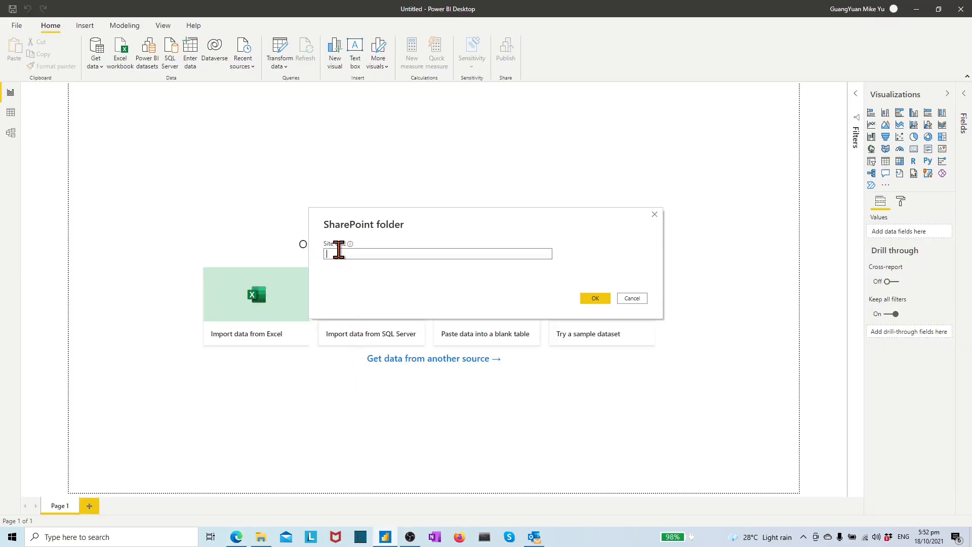
key("ctrl+v")
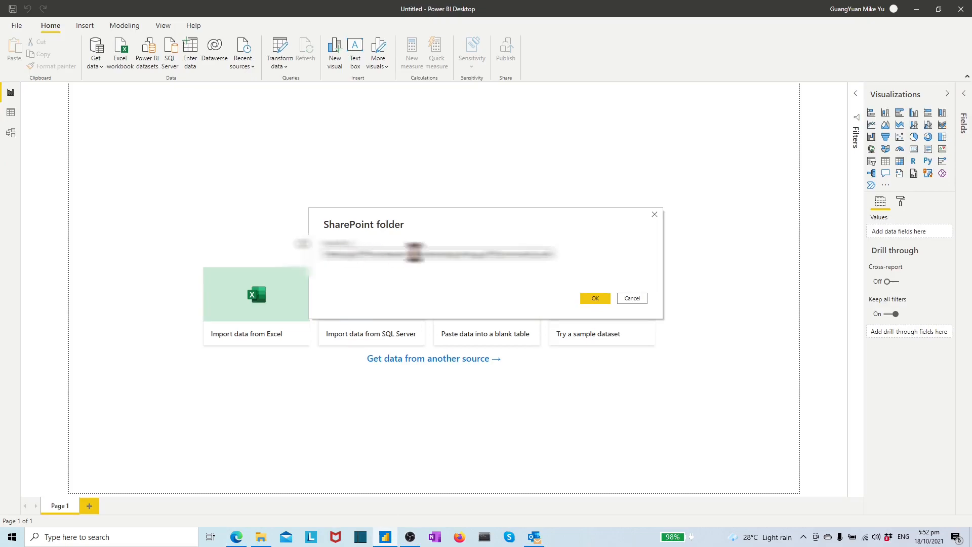
left_click(594, 301)
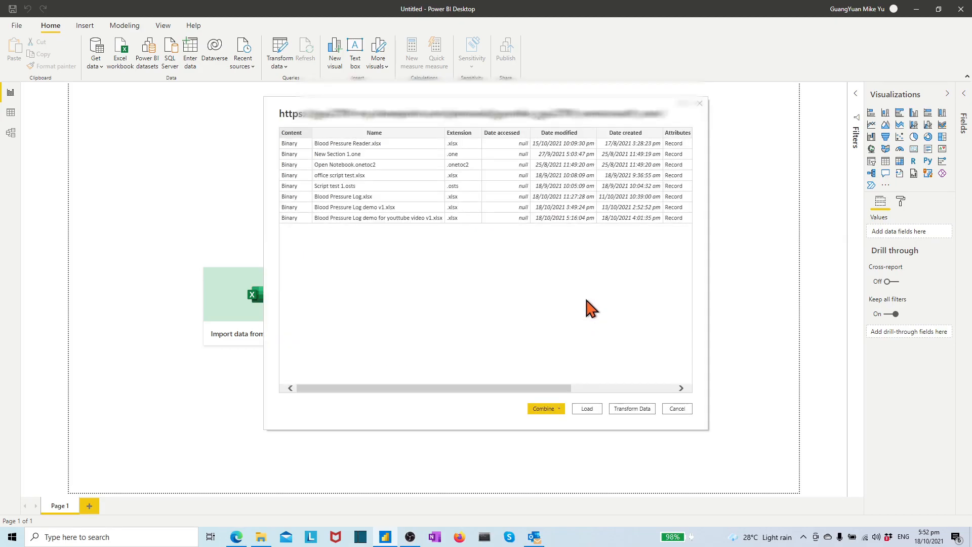
left_click(632, 409)
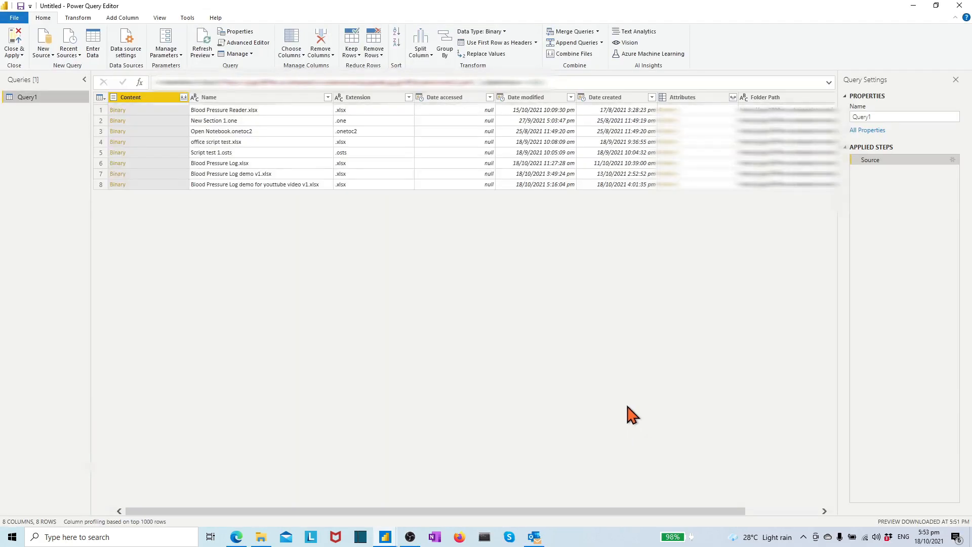
Filter the rows to those whose Folder Path contains "For youtube video demo/", copying that folder name from the last row's path
left_click(780, 186)
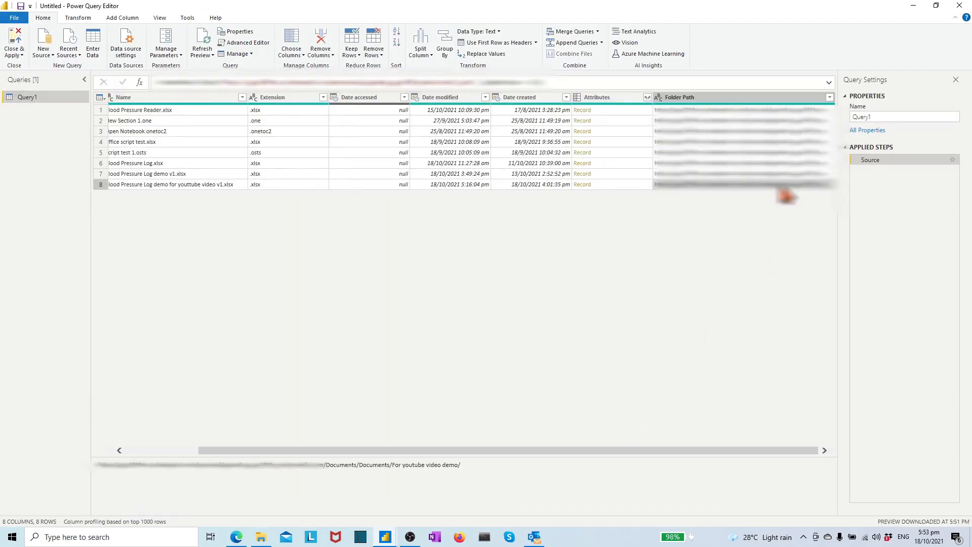
left_click_drag(461, 466, 393, 467)
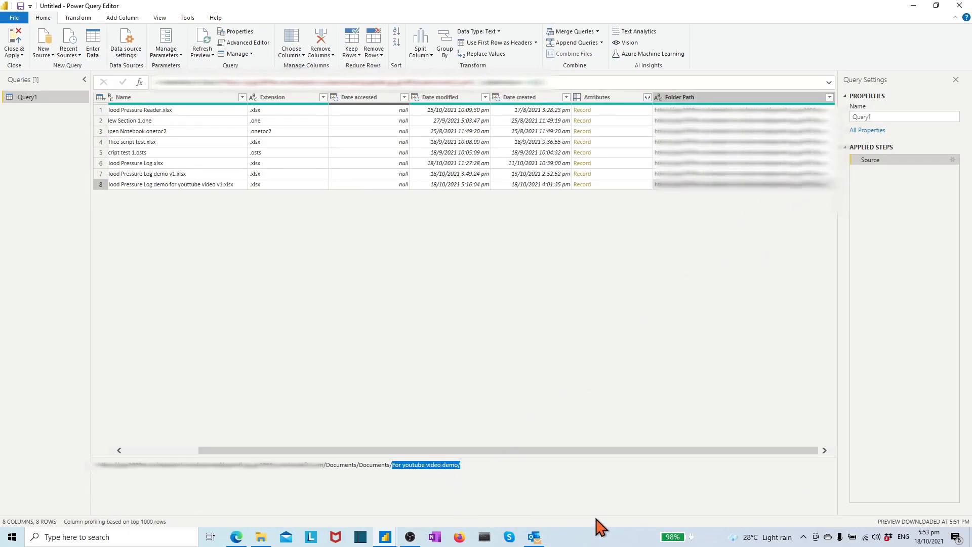
left_click(830, 98)
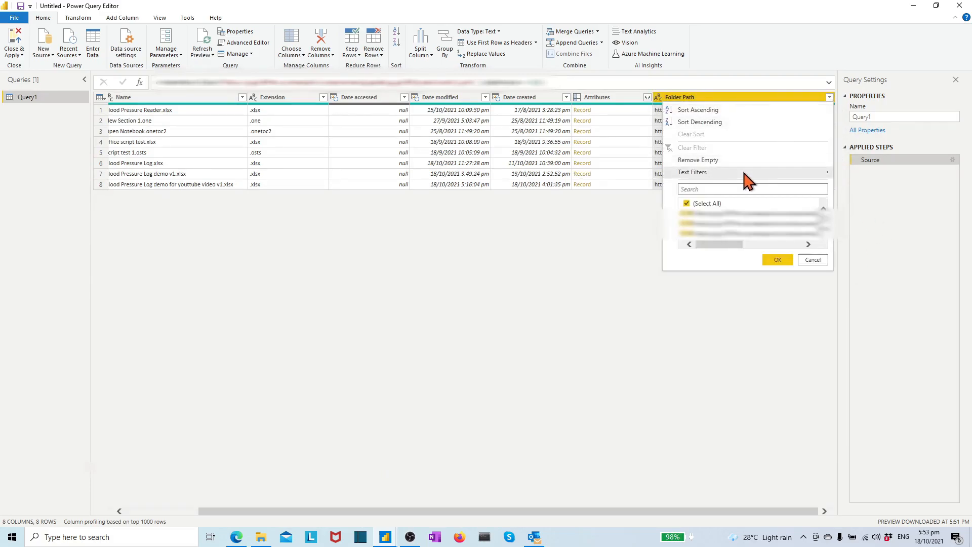
mouse_move(749, 172)
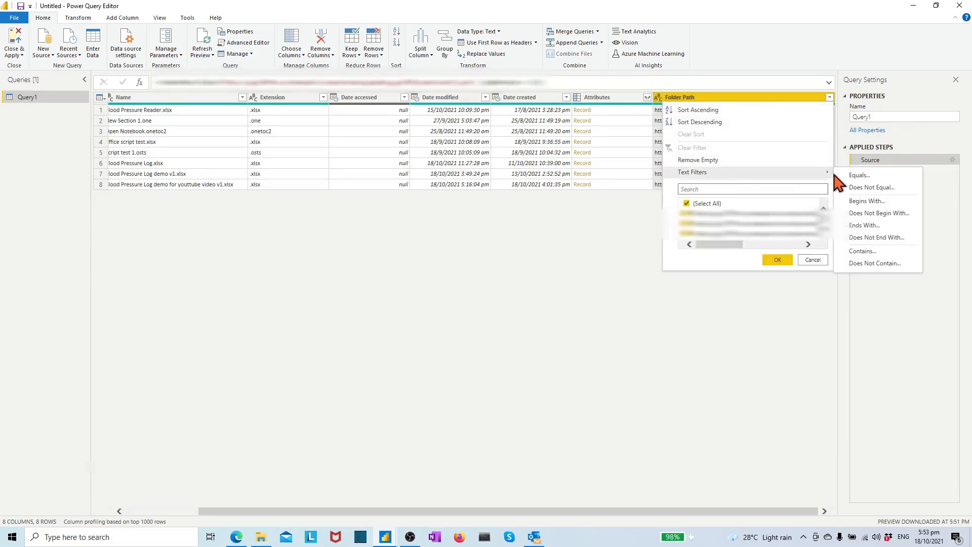
left_click(865, 248)
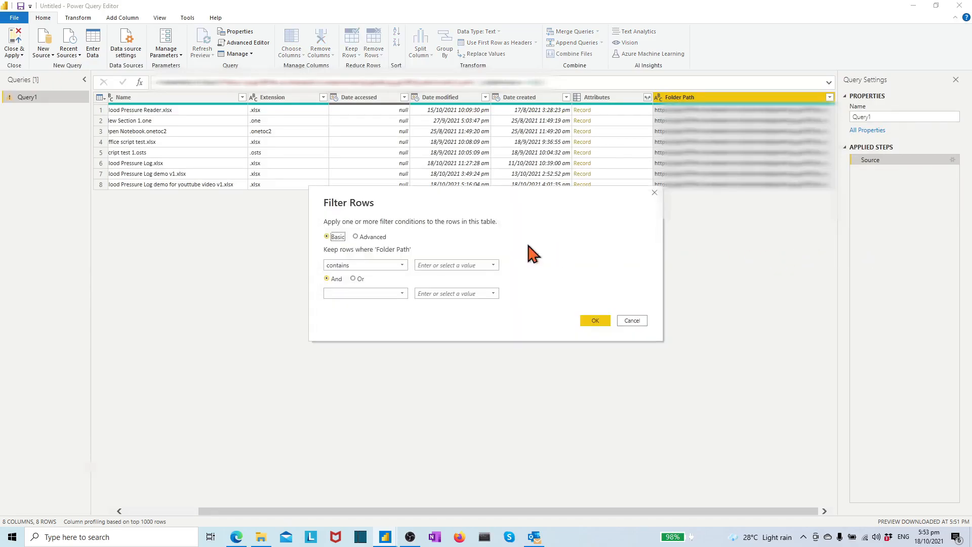
left_click(429, 264)
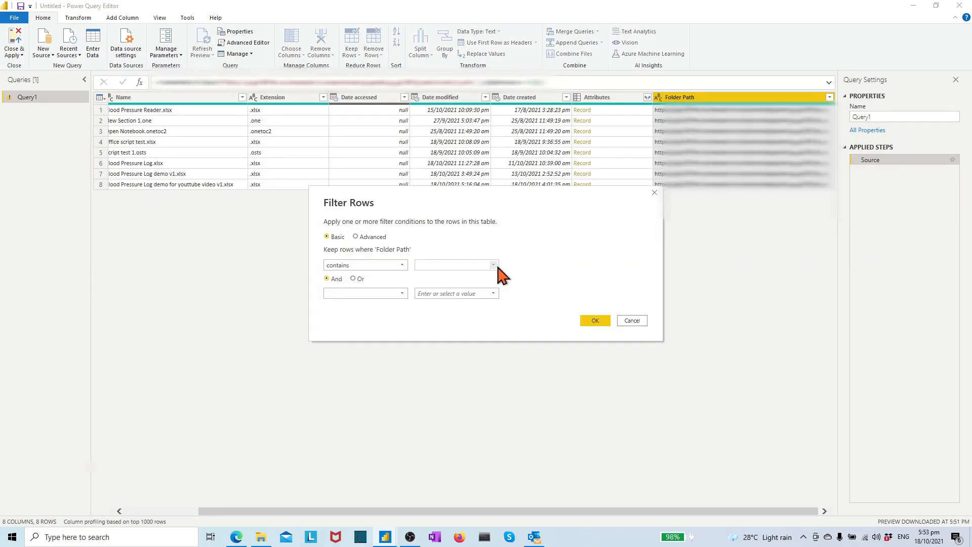
left_click(596, 320)
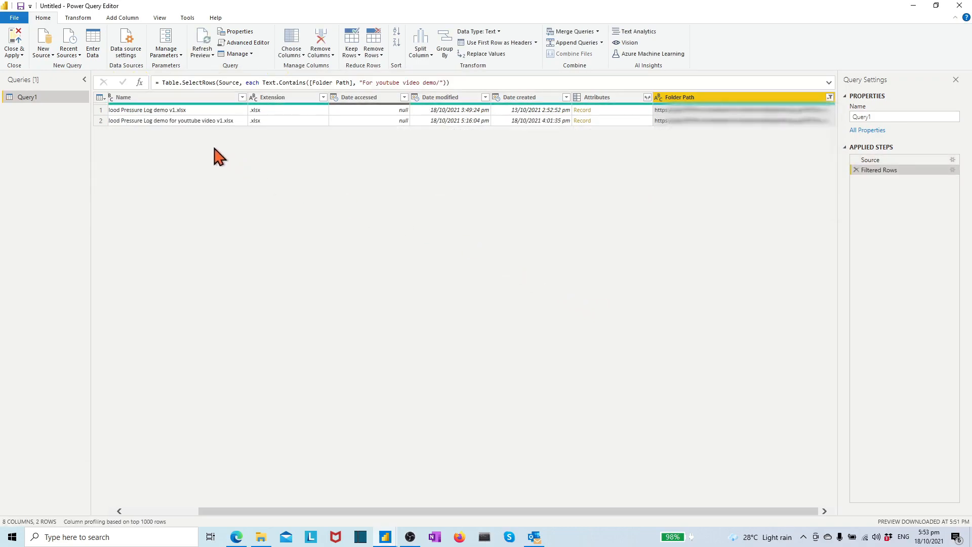
Filter the Name column to keep only "Blood Pressure Log demo for youttube video v1.xlsx"
left_click(242, 104)
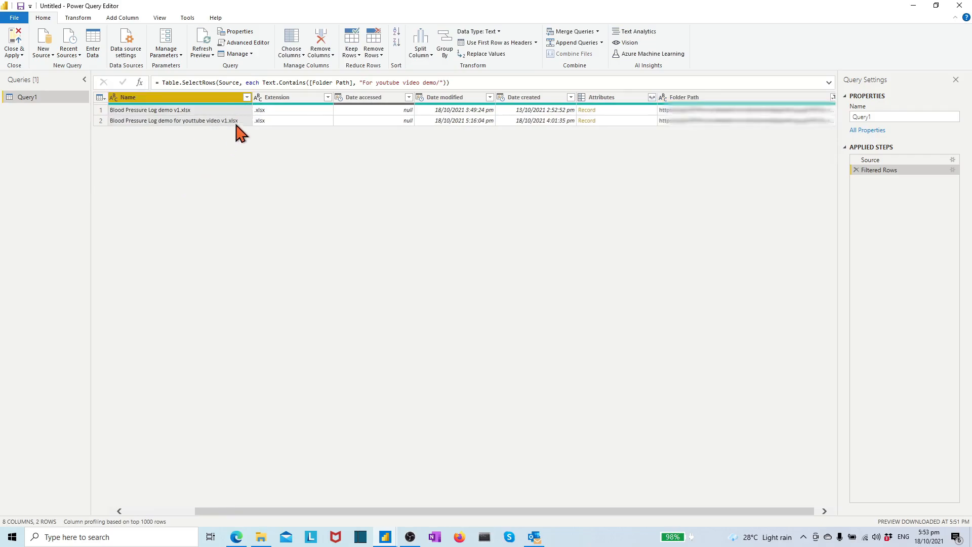
left_click(246, 98)
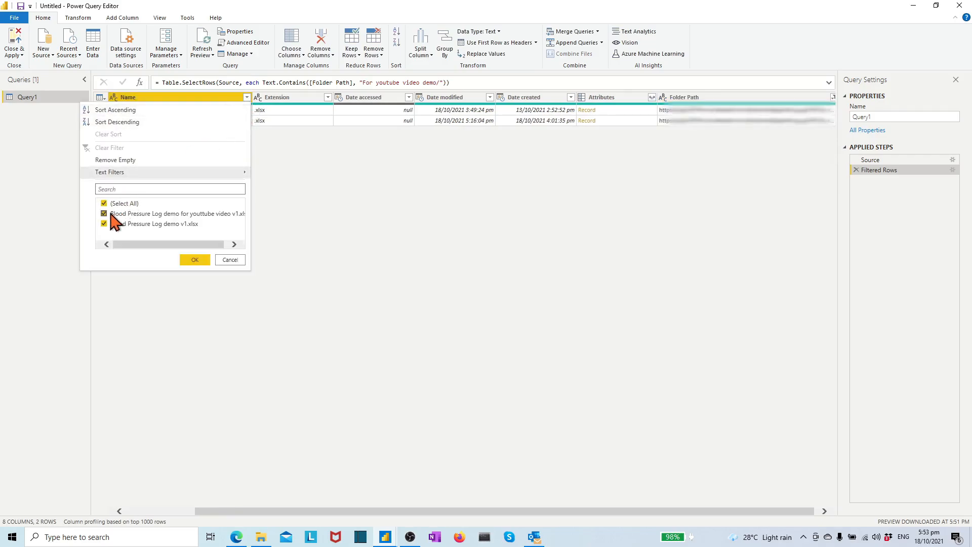
left_click(105, 224)
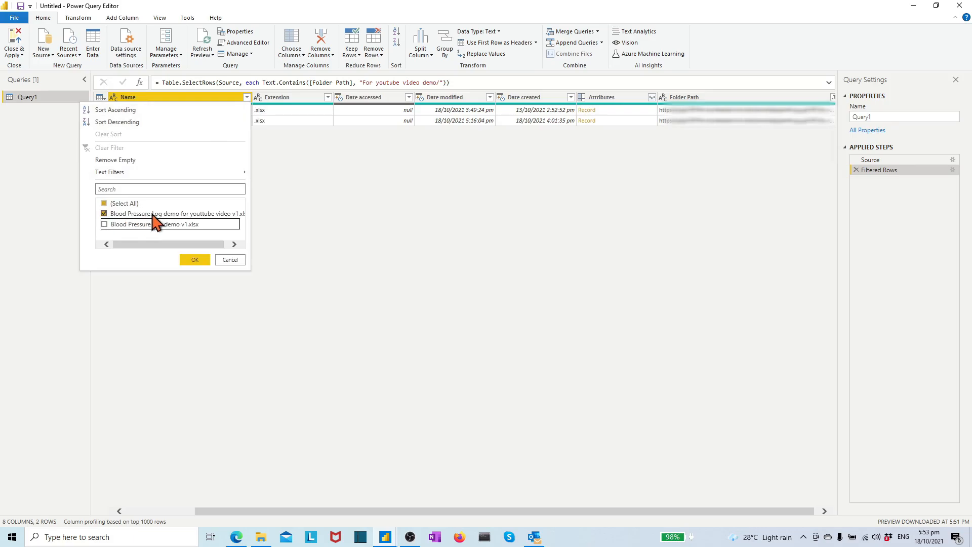
left_click(196, 258)
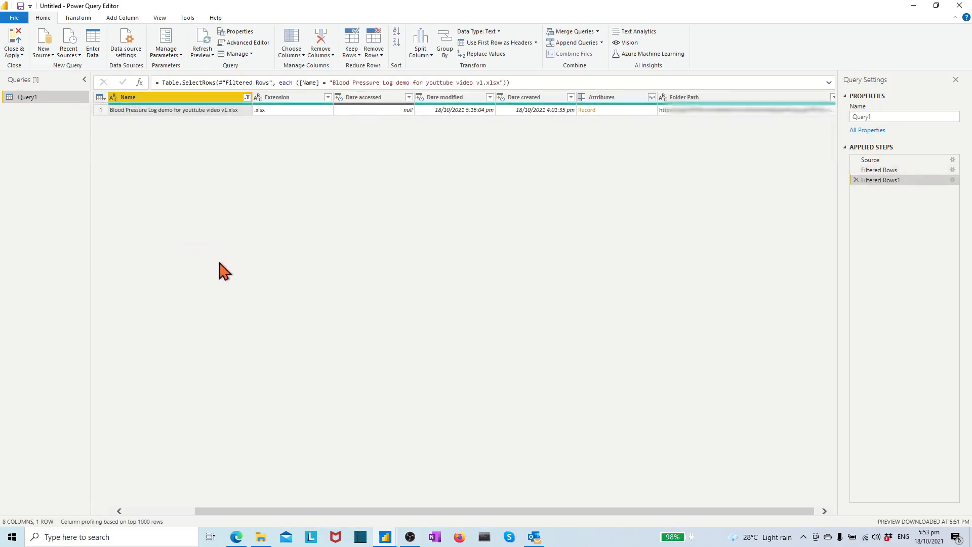
Remove all columns other than Content from the query
left_click_drag(277, 511, 147, 512)
left_click(161, 97)
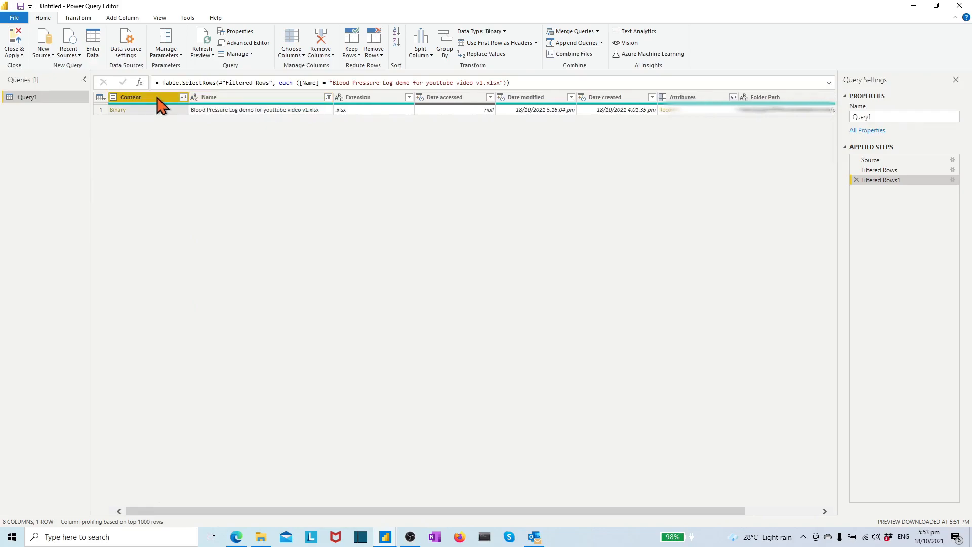
right_click(161, 101)
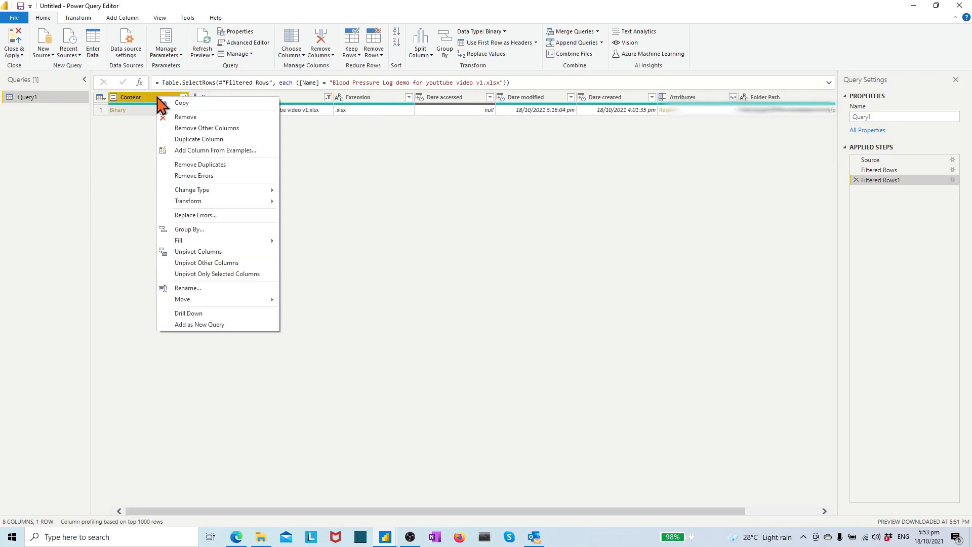
left_click(191, 129)
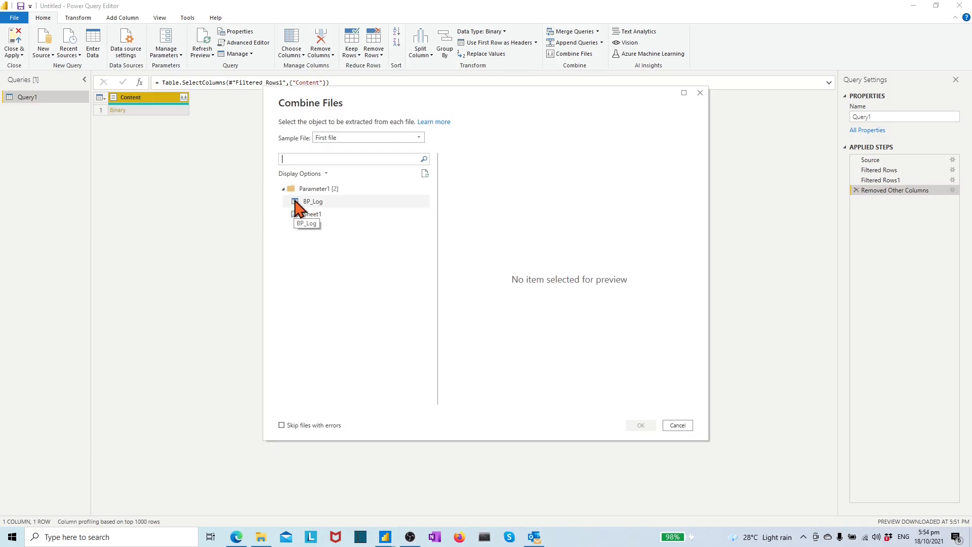
Combine the file's content using the BP_Log table and load the query into the report
left_click(298, 201)
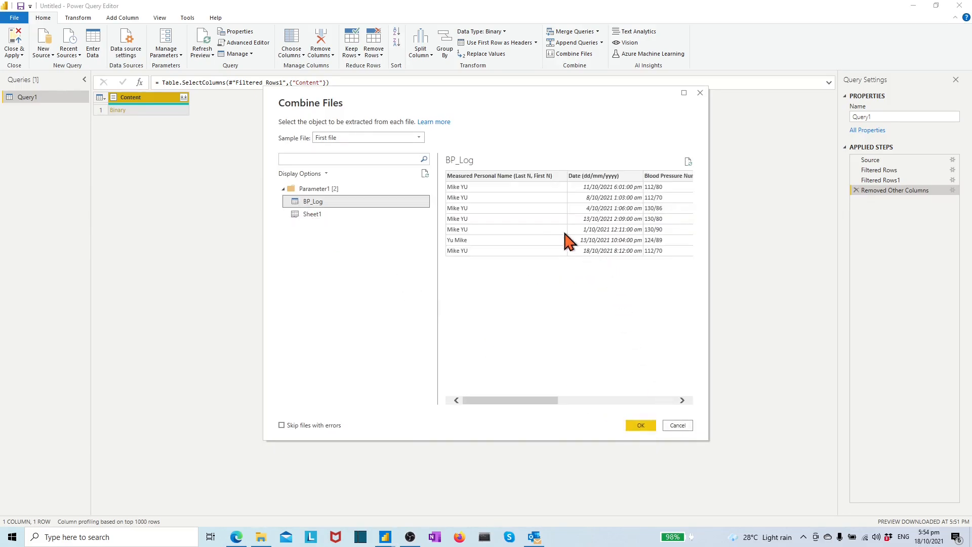
left_click(547, 401)
mouse_move(545, 401)
left_mouse_down()
mouse_move(678, 401)
mouse_move(507, 407)
mouse_move(636, 399)
mouse_move(527, 403)
left_mouse_up()
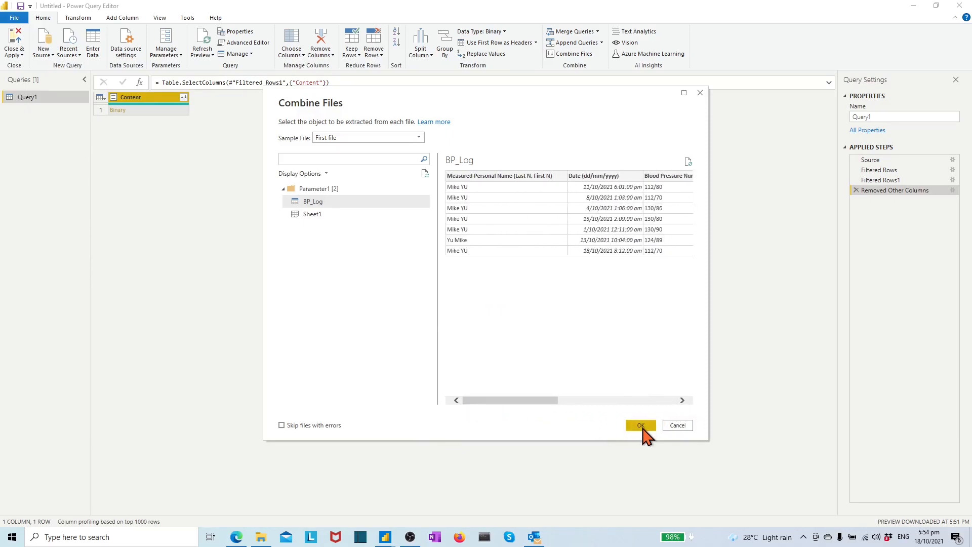
left_click(641, 426)
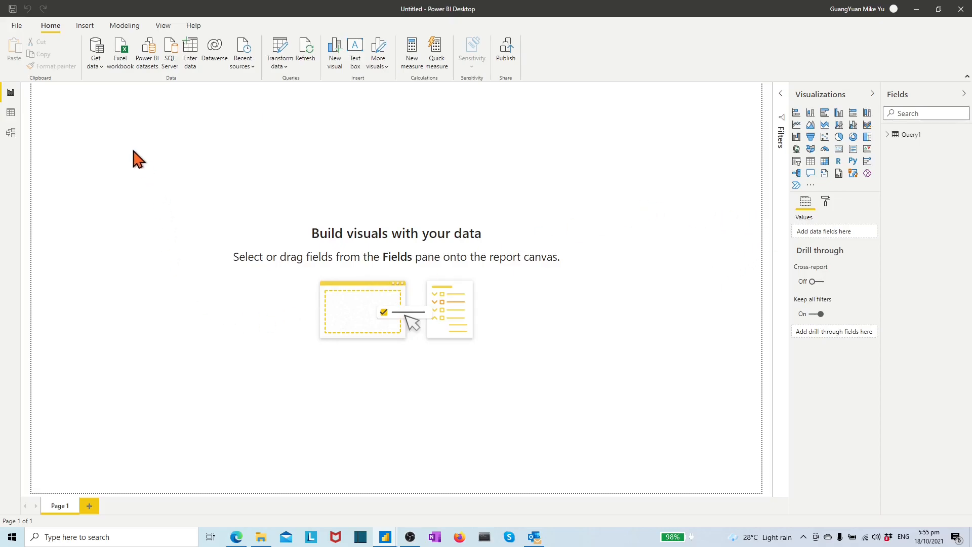
Show the loaded data as a table and rename Query1 as BP_Log_table
left_click(8, 119)
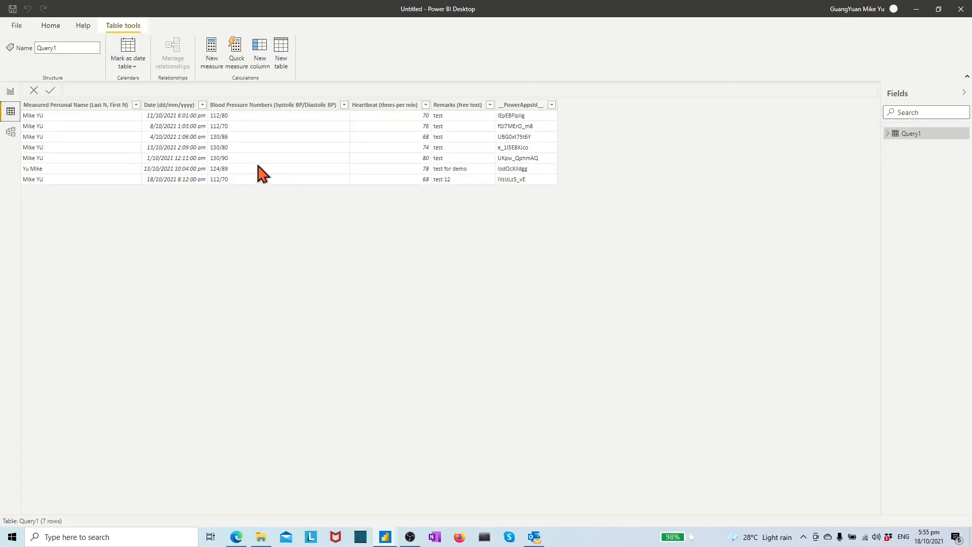
right_click(899, 136)
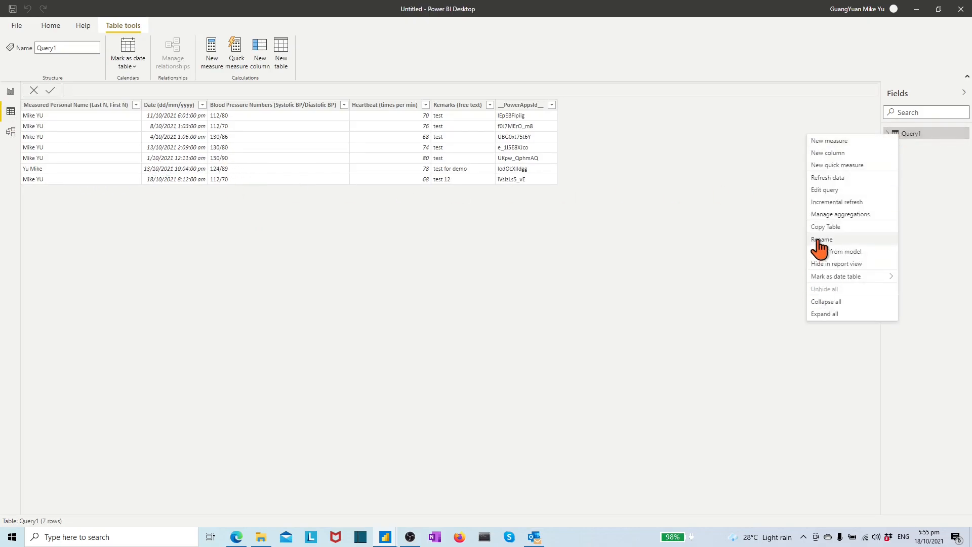
left_click(840, 239)
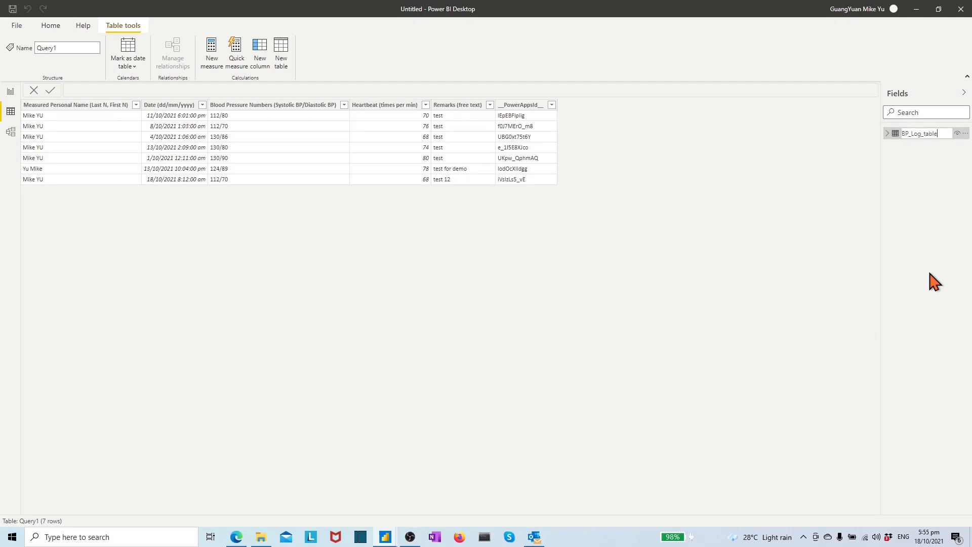
key("Return")
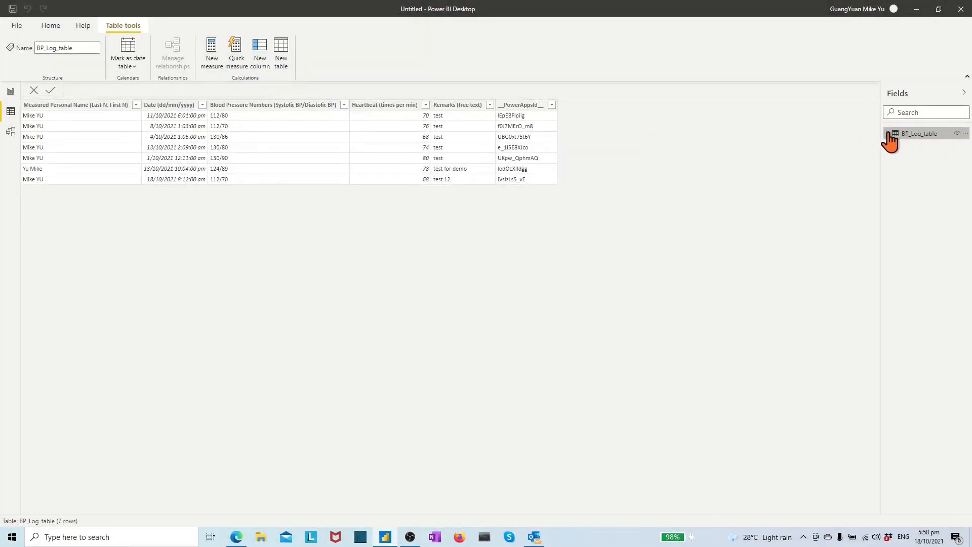
Edit the BP_Log_table query and split its Blood Pressure Numbers column at the left-most "/" delimiter
left_click(890, 134)
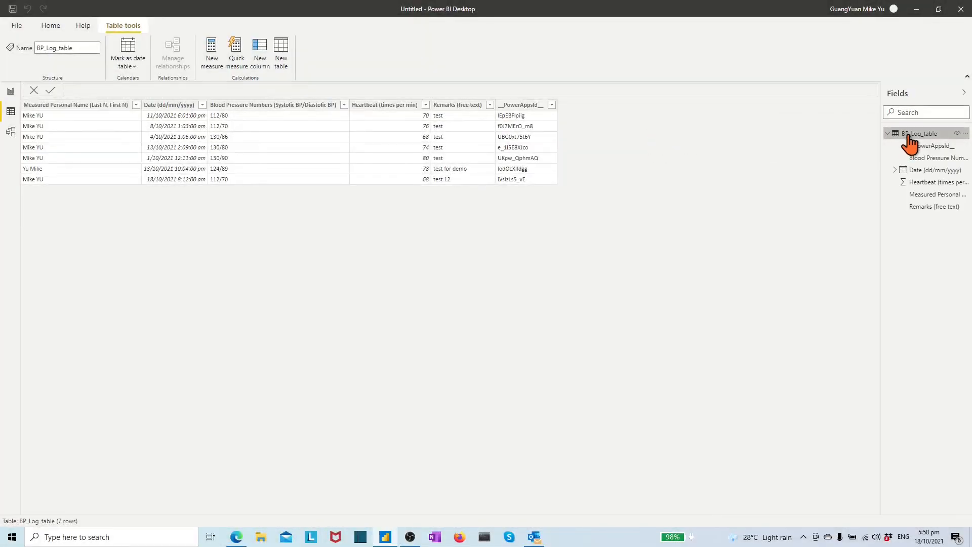
right_click(907, 134)
left_click(830, 197)
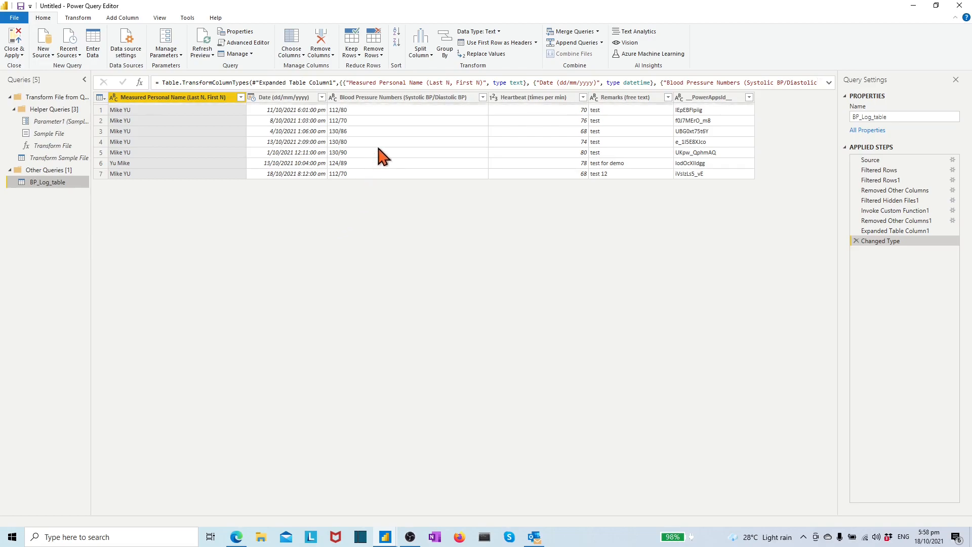
left_click(401, 99)
right_click(398, 100)
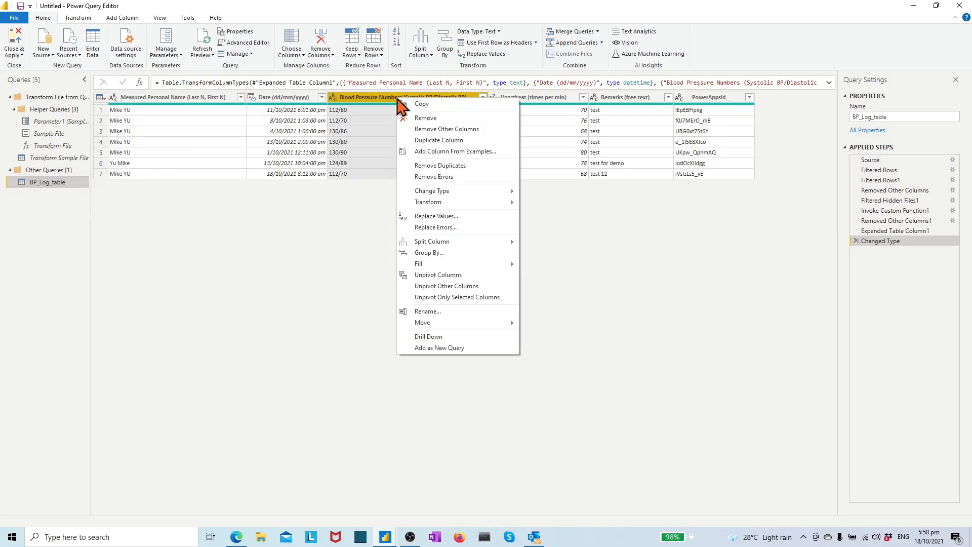
mouse_move(461, 244)
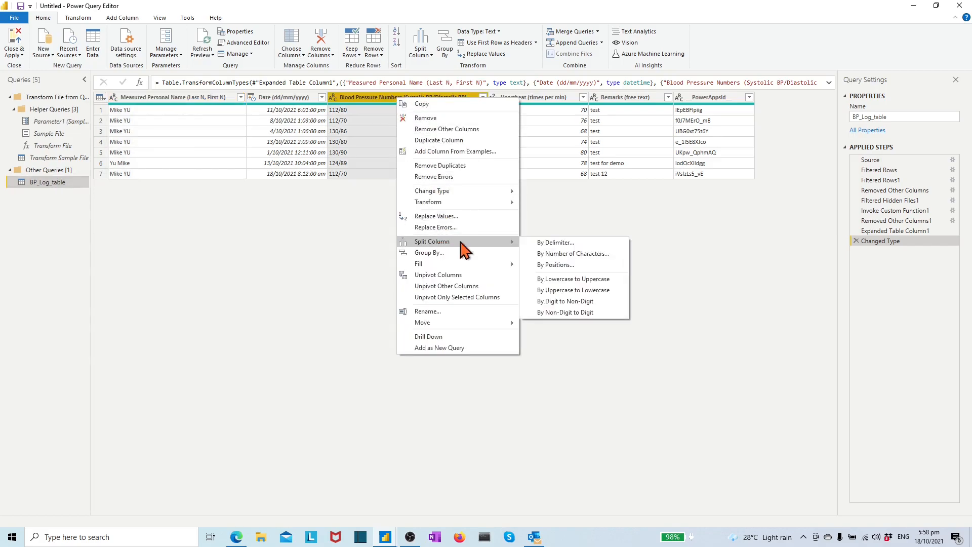
left_click(544, 245)
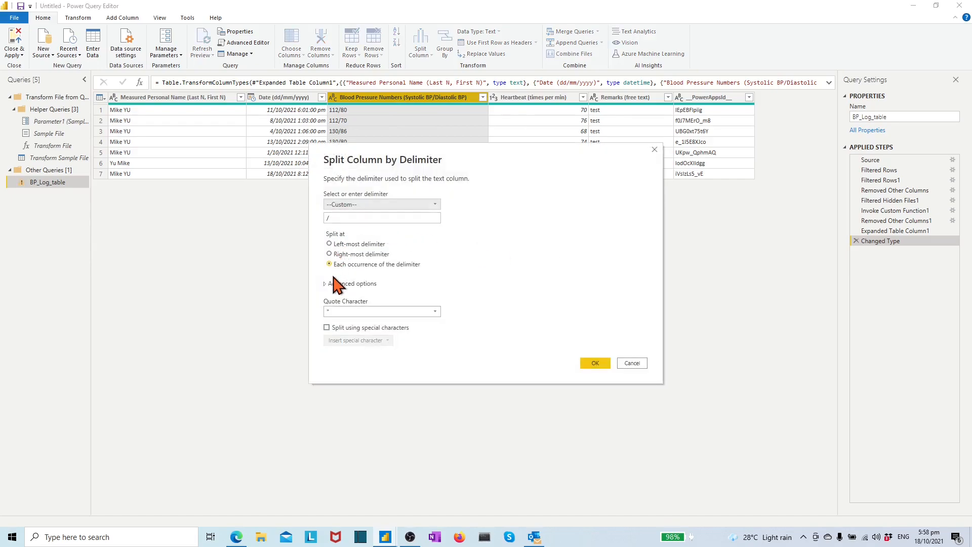
left_click(329, 245)
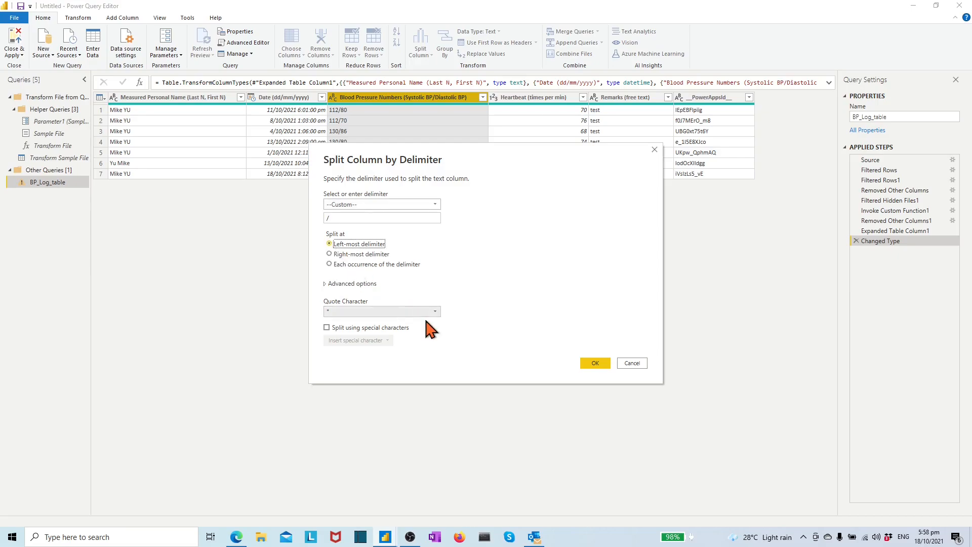
left_click(596, 365)
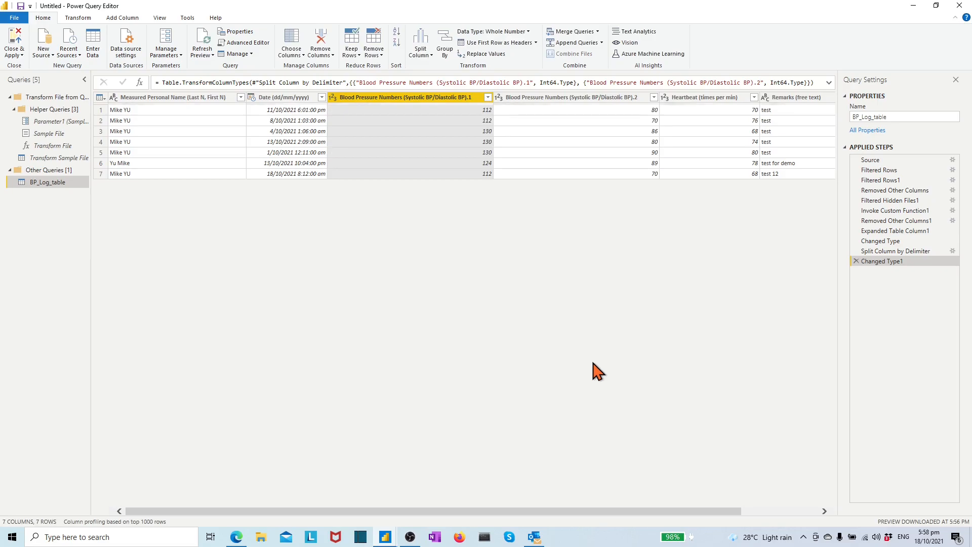
Rename the two split blood pressure columns as Systolic BP and Diastolic BP
right_click(420, 107)
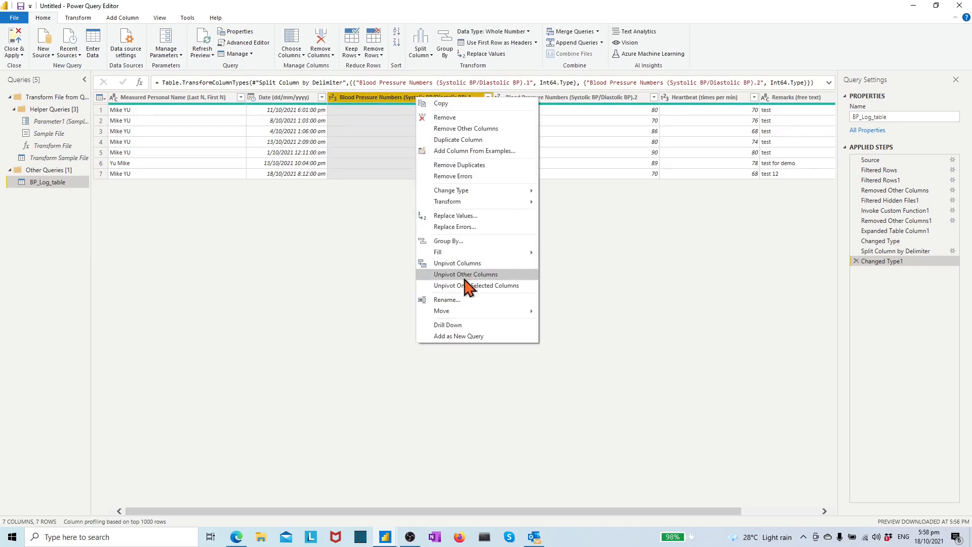
left_click(456, 300)
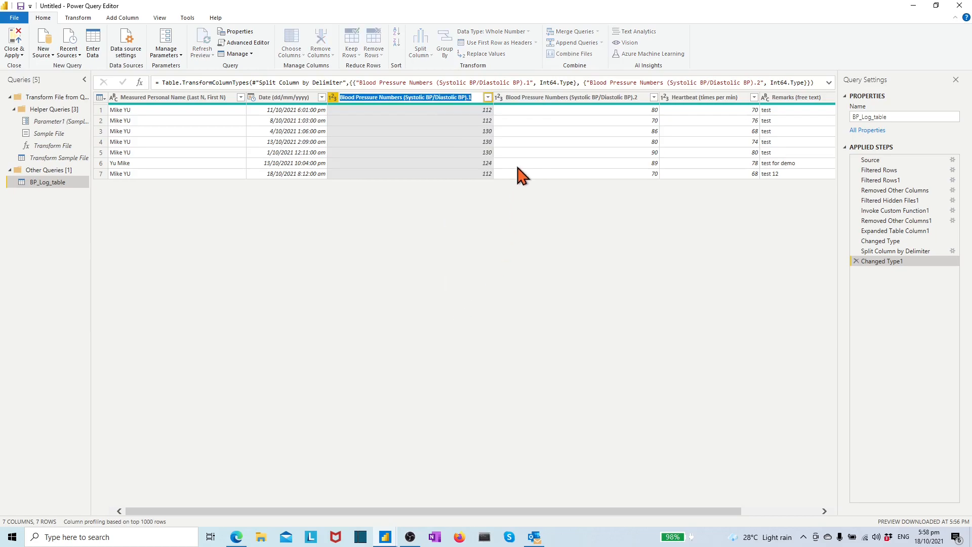
type("Systolic BP")
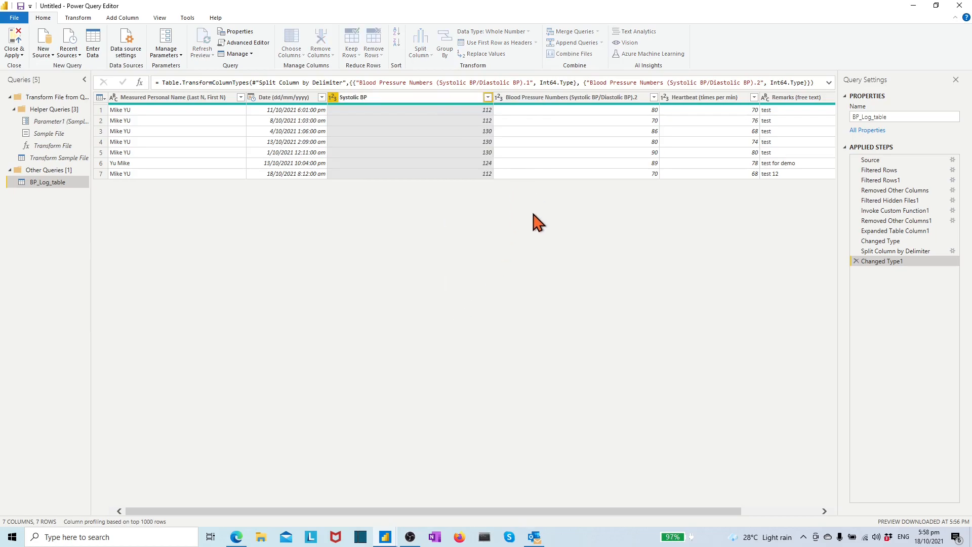
key("Return")
right_click(521, 104)
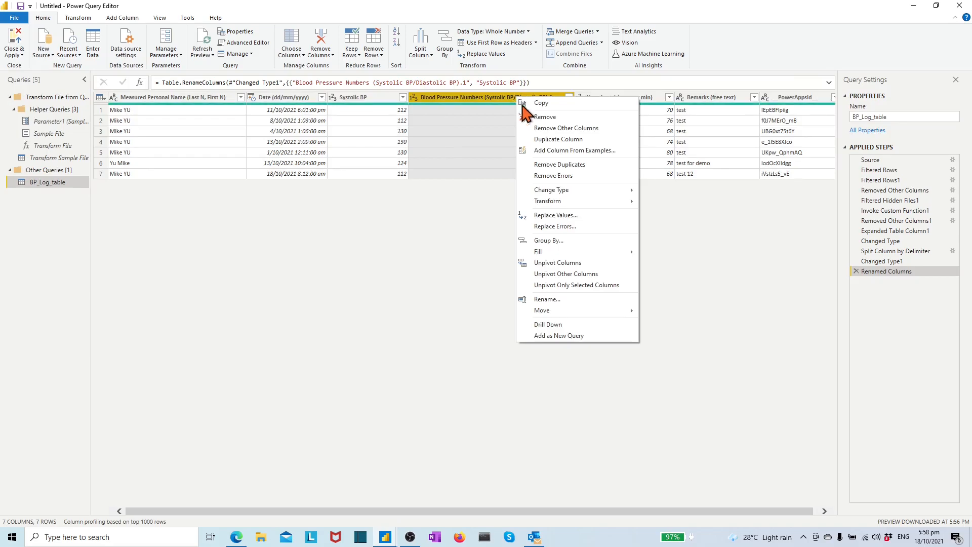
left_click(572, 302)
type("Diastolic BP")
key("Return")
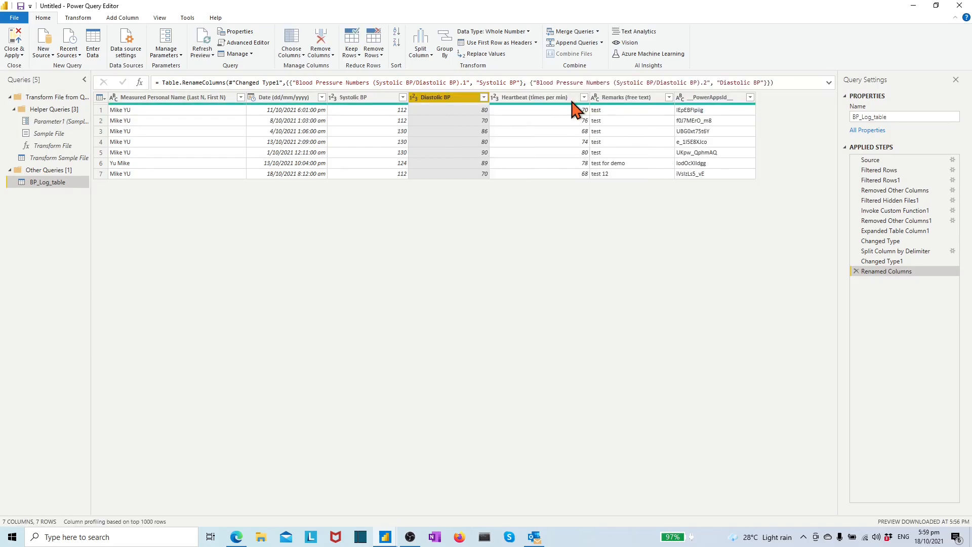
Close the query editor and apply the pending query changes to the data model
left_click(15, 53)
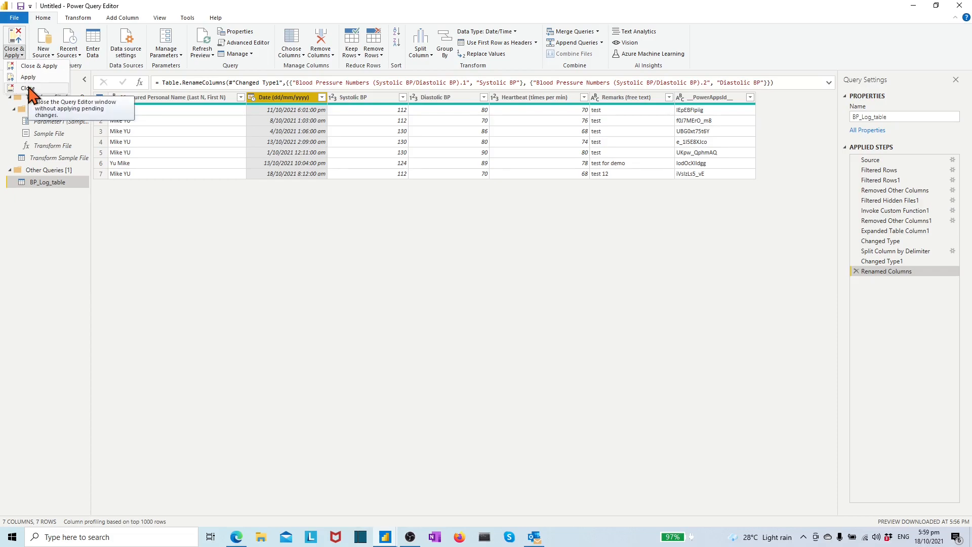
left_click(28, 89)
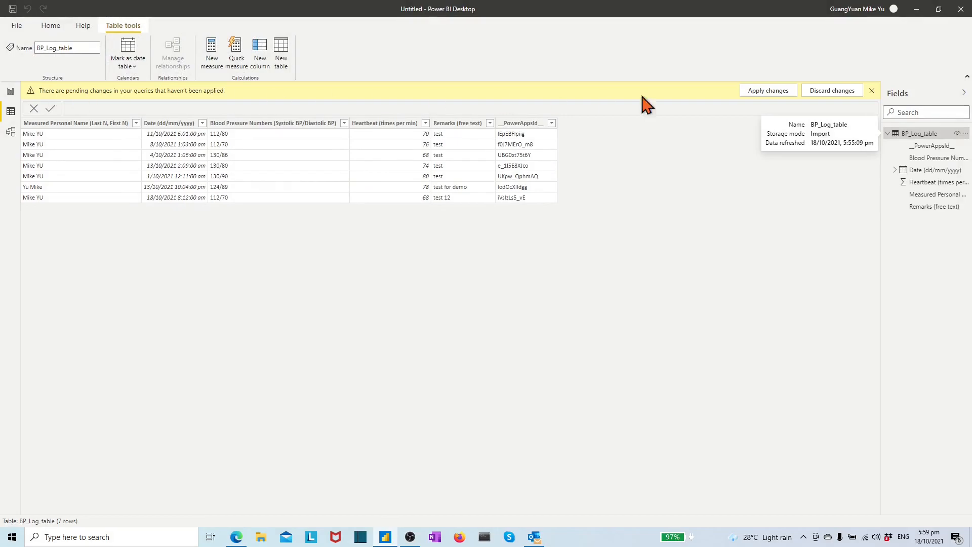
left_click(760, 93)
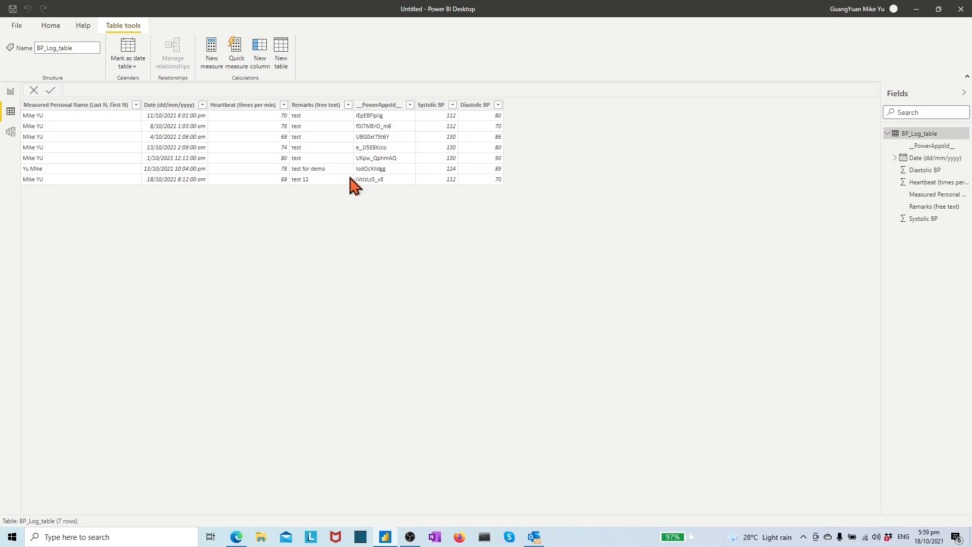
Add a calculated column Local Date & Time = [Date (dd/mm/yyyy)]+8/24 and format it as d/m/yyyy hh:nn
left_click(183, 106)
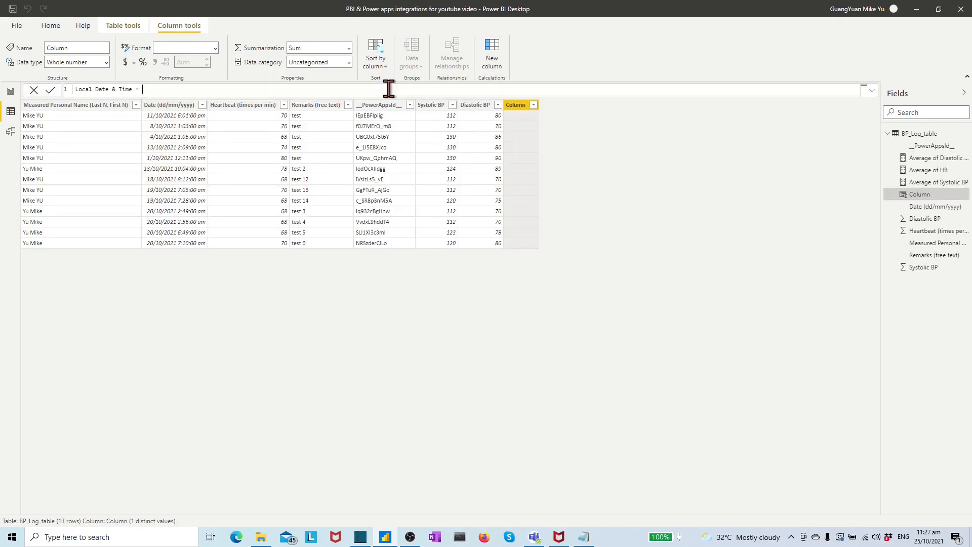
type("[")
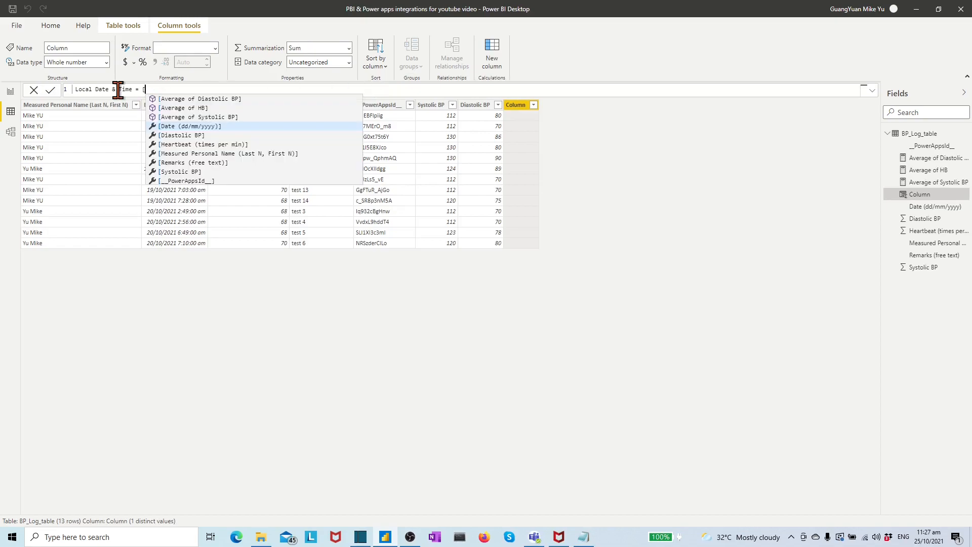
left_click(195, 127)
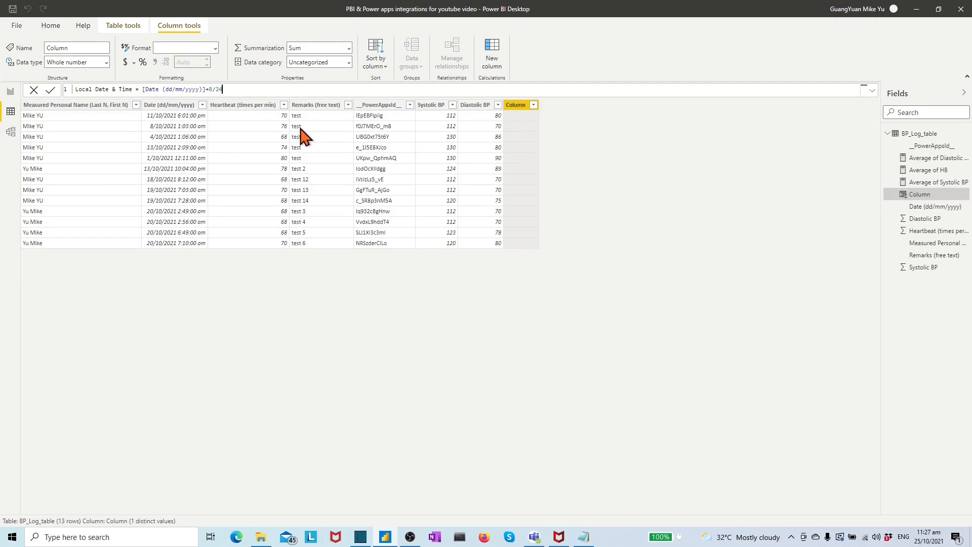
left_click(52, 90)
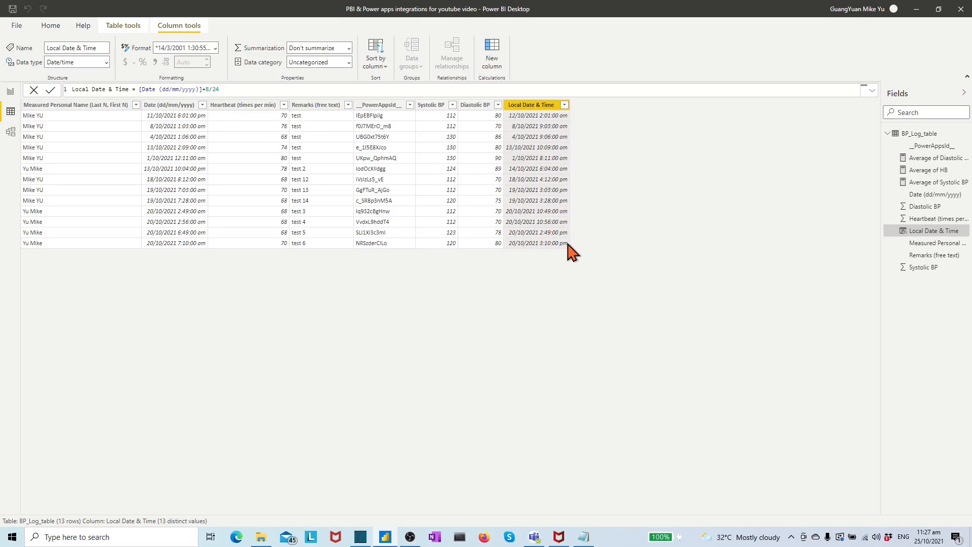
left_click(215, 48)
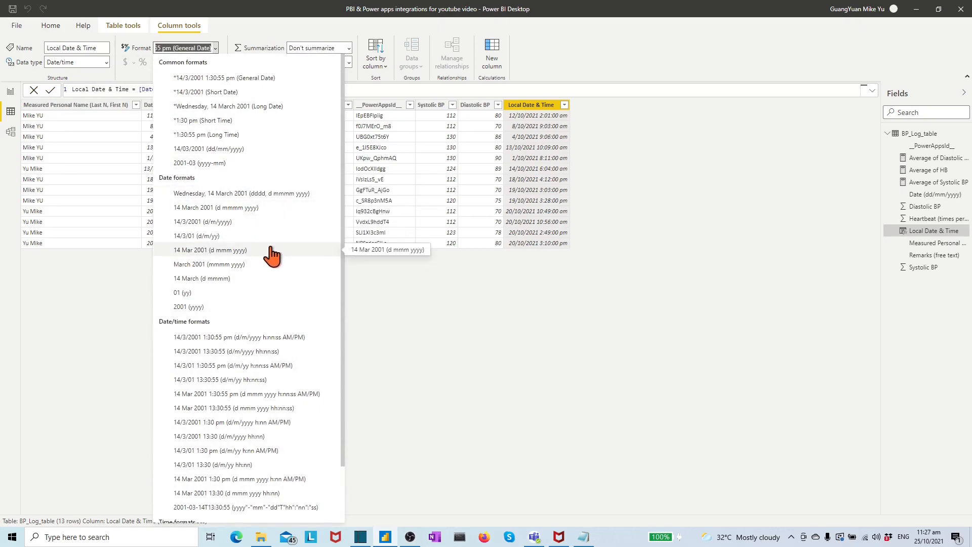
left_click(255, 437)
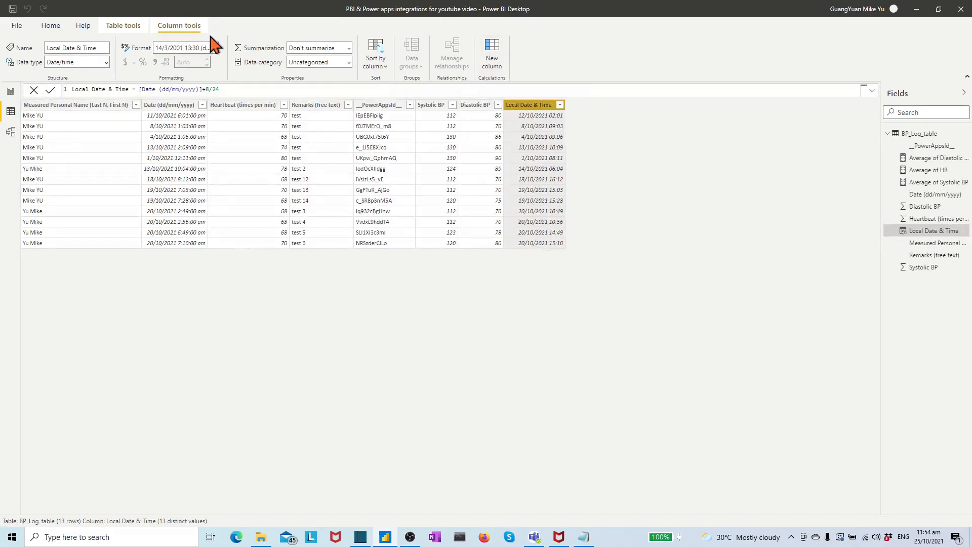
Add a calculated column Local Date (short) = [Local Date & Time] to BP_Log_table
left_click(492, 51)
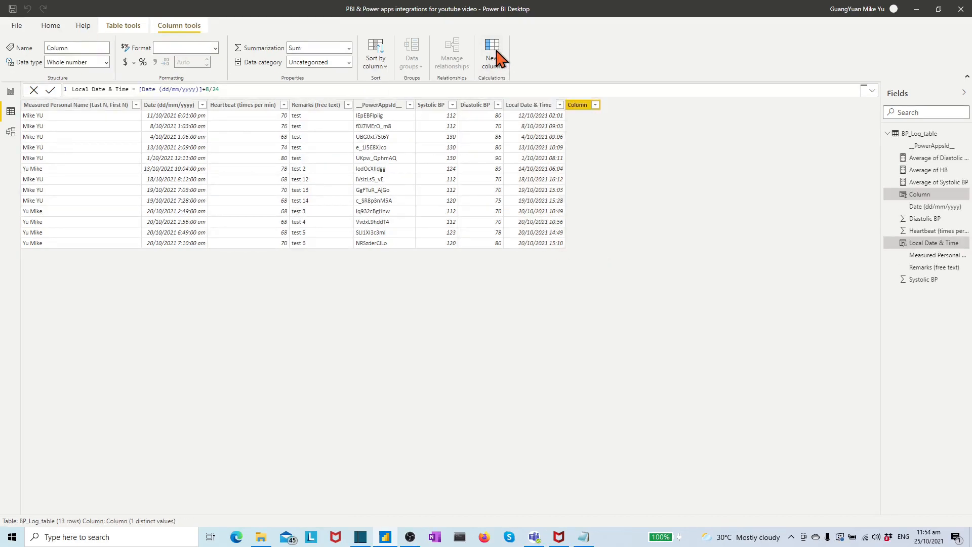
type("Local Date")
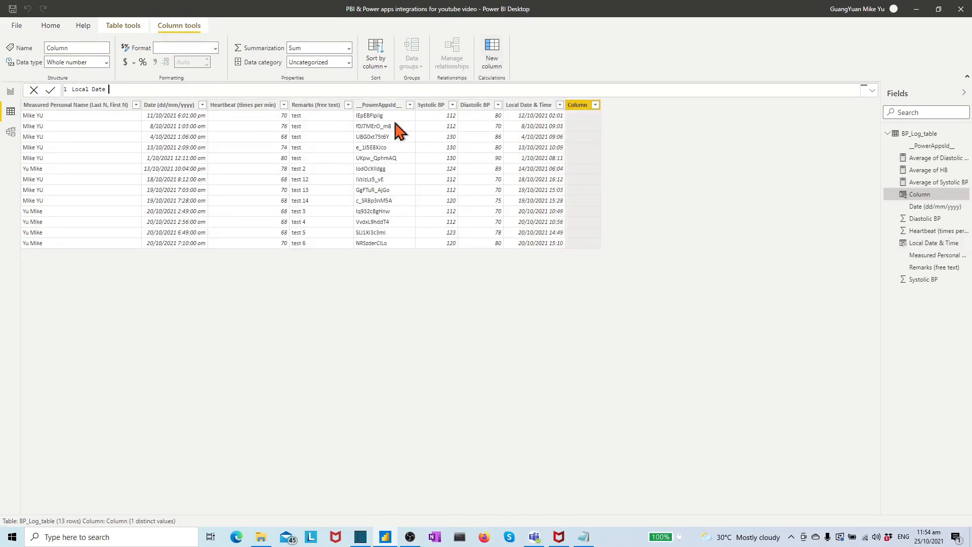
type(" (short)=[")
left_click(207, 152)
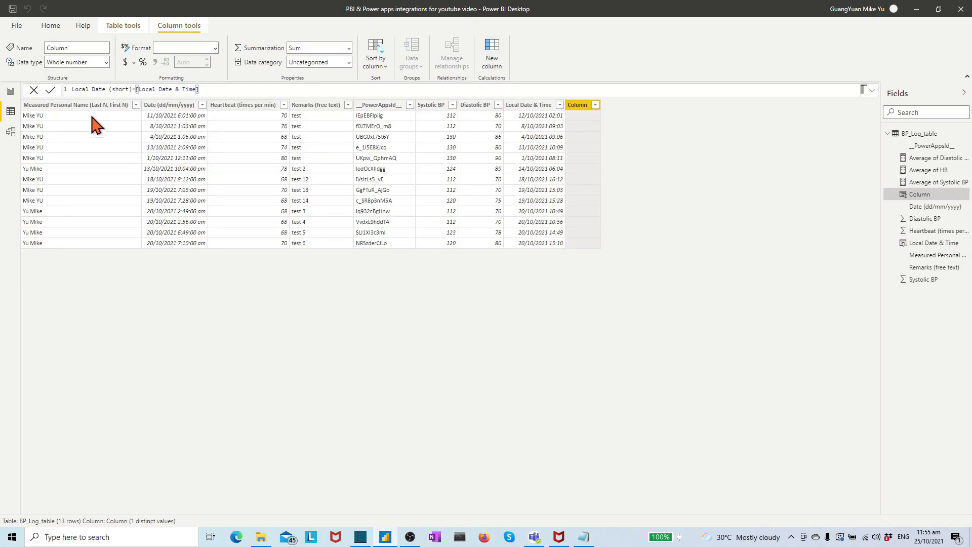
left_click(50, 90)
Set the Local Date (short) column's data type to Date and its format to d/m/yyyy
left_click(107, 62)
left_click(65, 136)
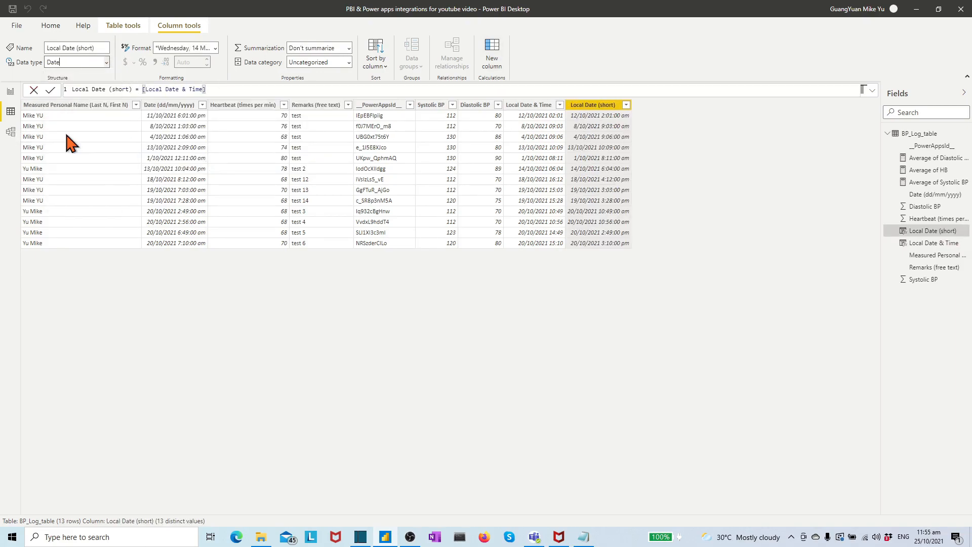
left_click(215, 47)
left_click(218, 143)
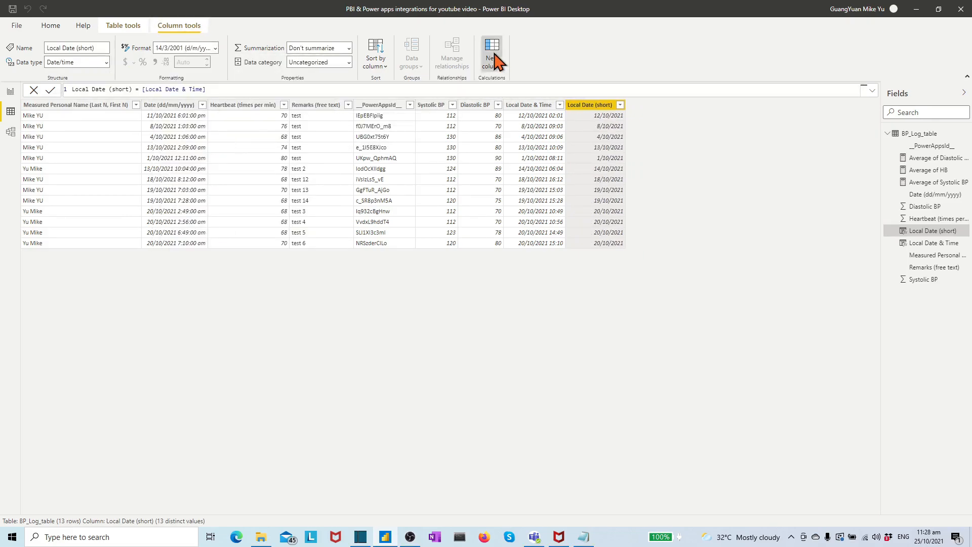
Add a calculated column Year = YEAR([Local Date & Time]) and set its data type to Text
left_click(492, 55)
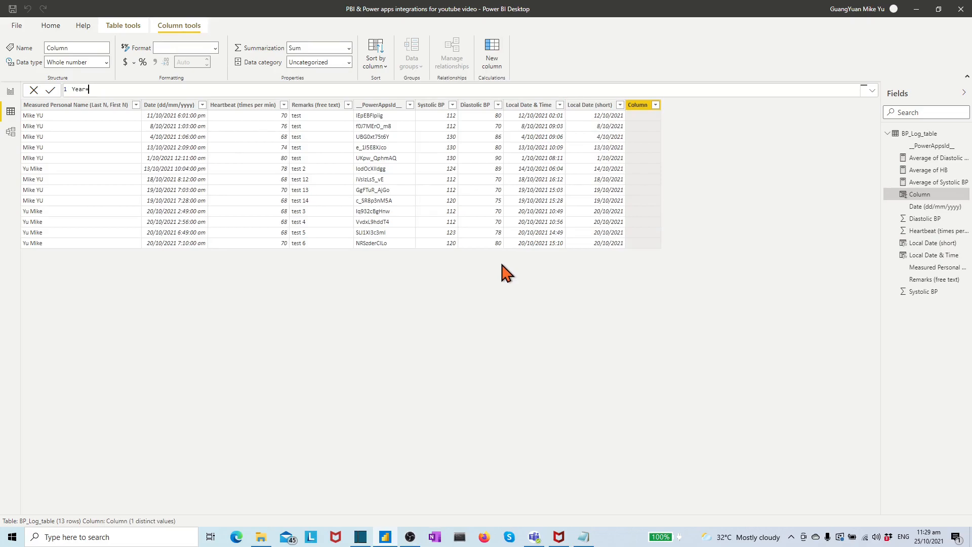
type("Year=YEAR([")
left_click(176, 154)
type(")")
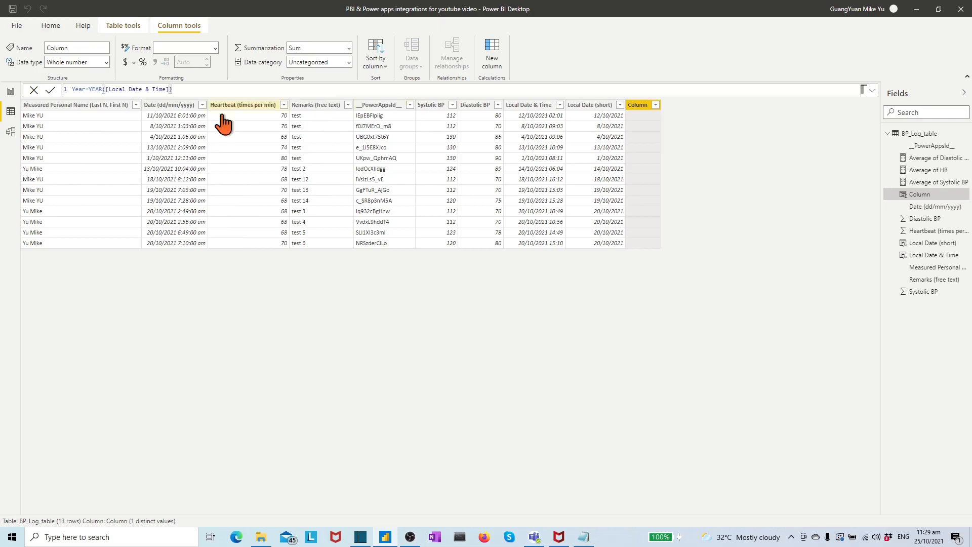
left_click(50, 90)
left_click(107, 61)
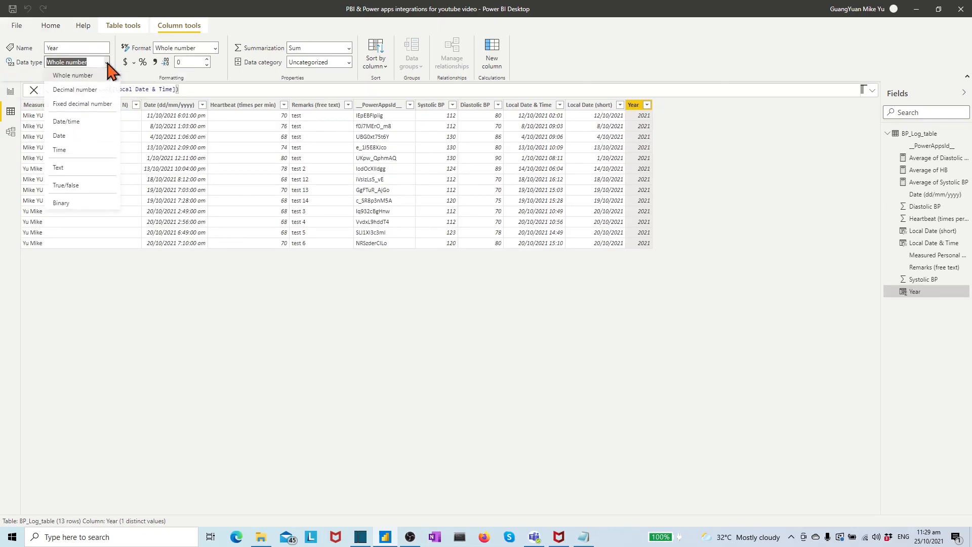
left_click(69, 184)
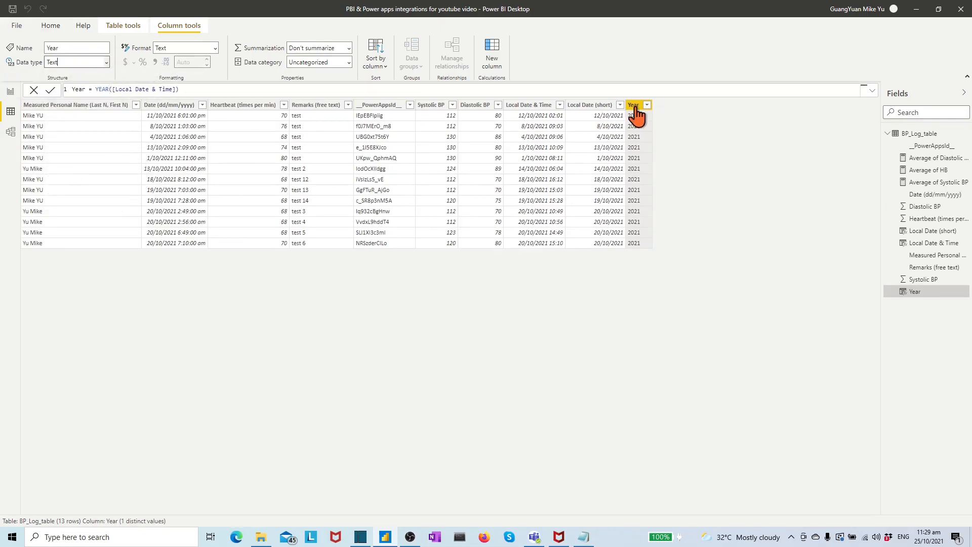
Add a calculated column Quarter = "Quarter "&QUARTER([Local Date & Time])
left_click(494, 50)
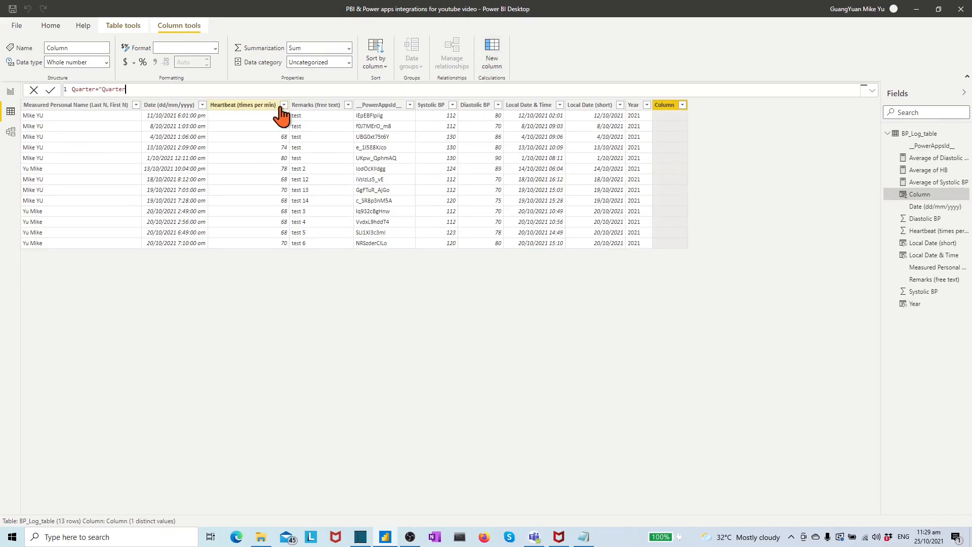
type("qu")
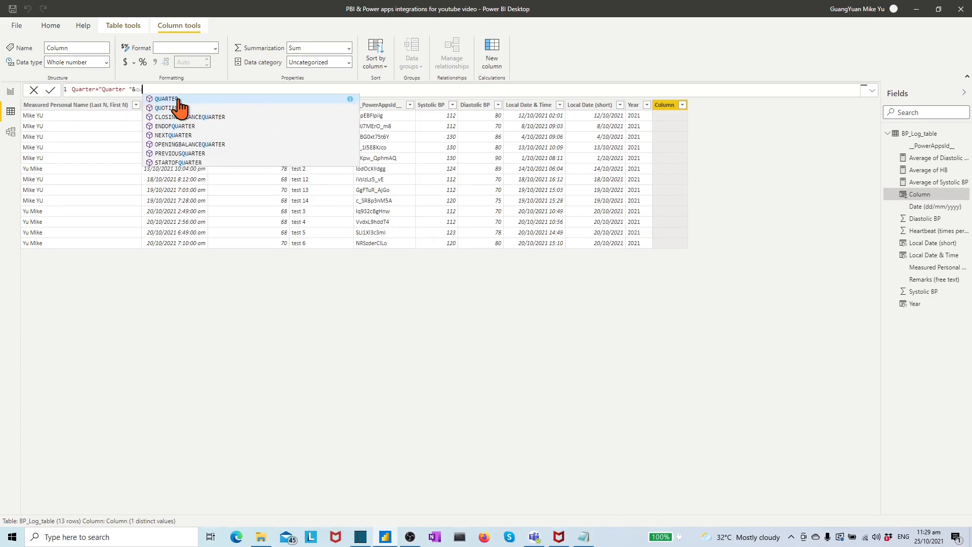
left_click(179, 99)
type("[")
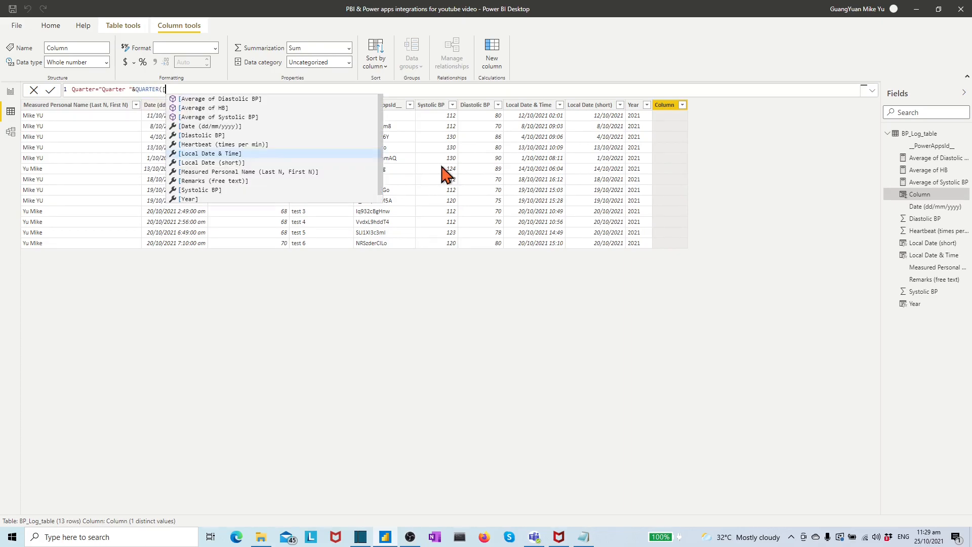
left_click(223, 154)
type(")")
left_click(50, 92)
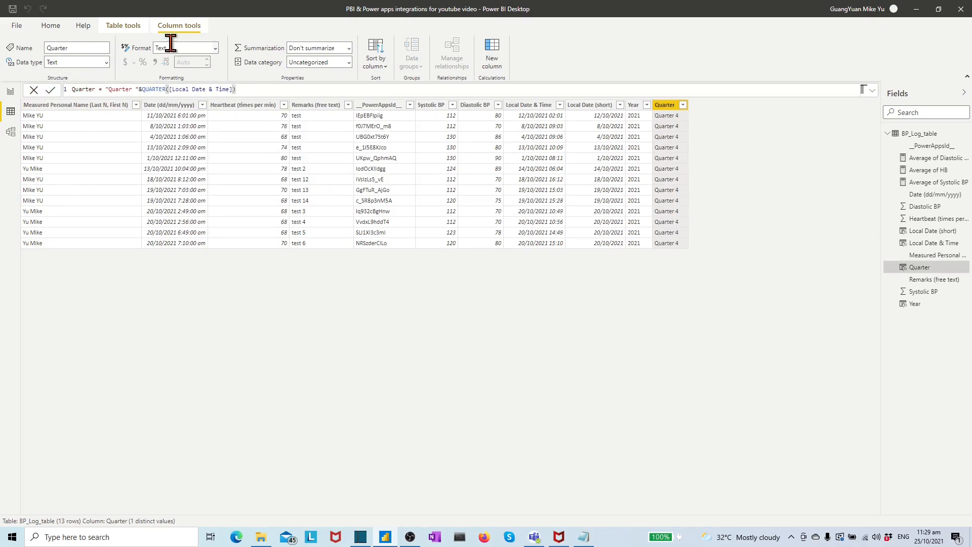
Add a calculated column Month = format([Local Date (short)],"mmm")
left_click(489, 65)
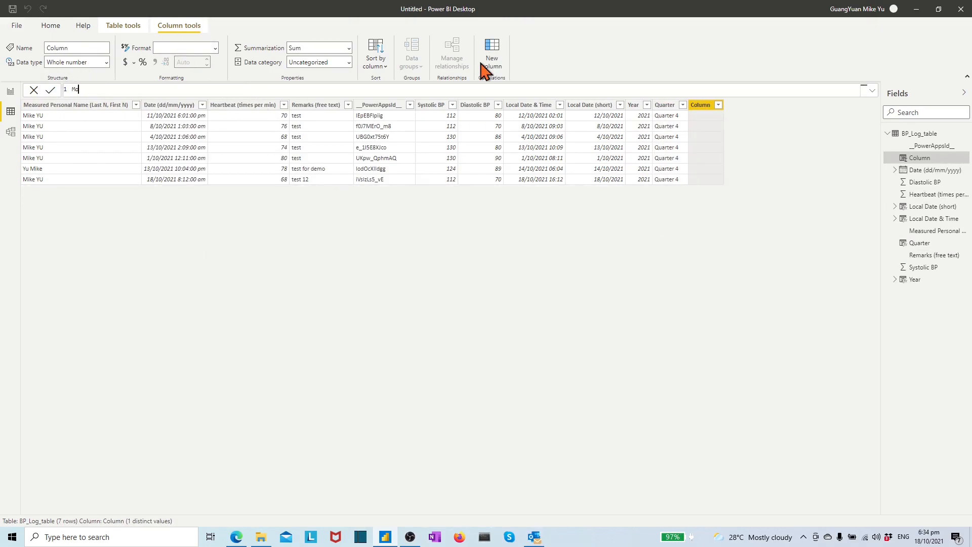
type("Month=format")
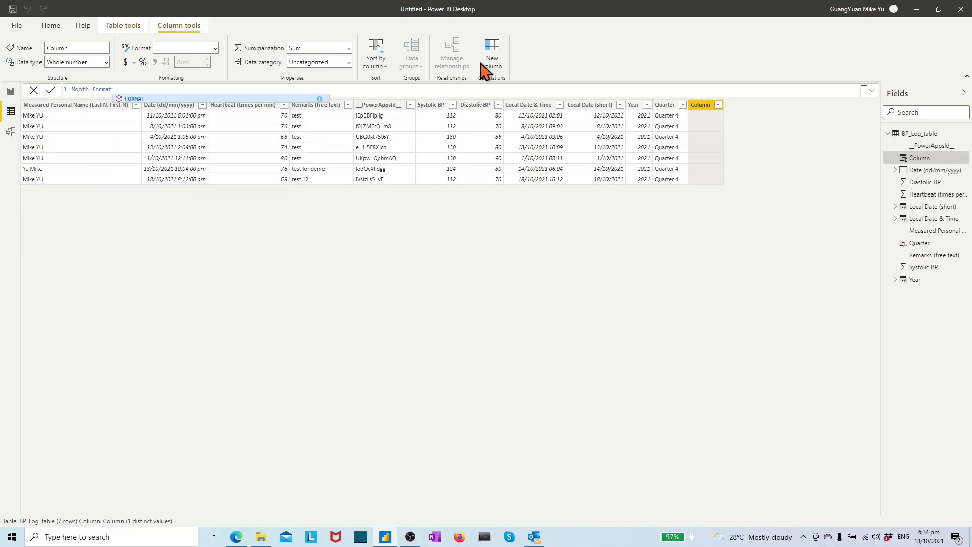
type("(")
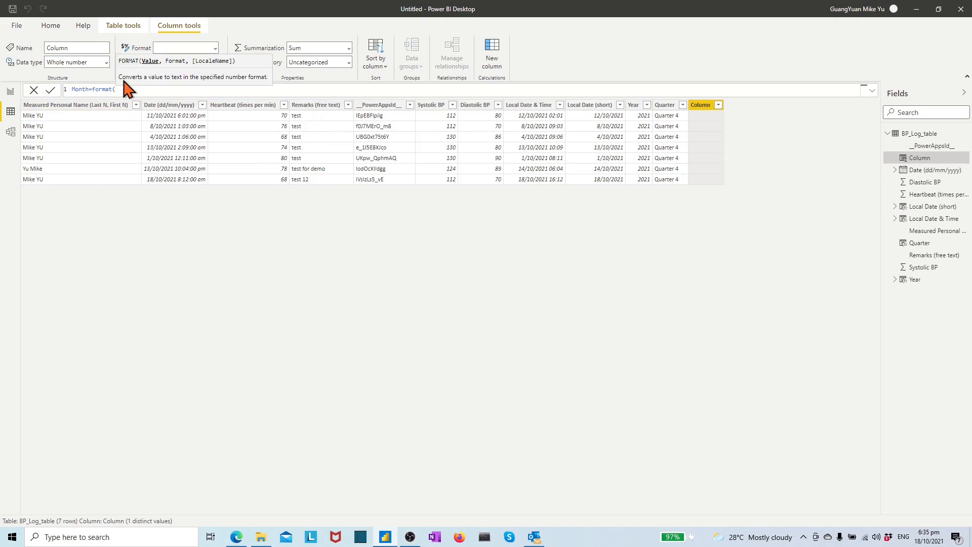
type("[")
double_click(162, 141)
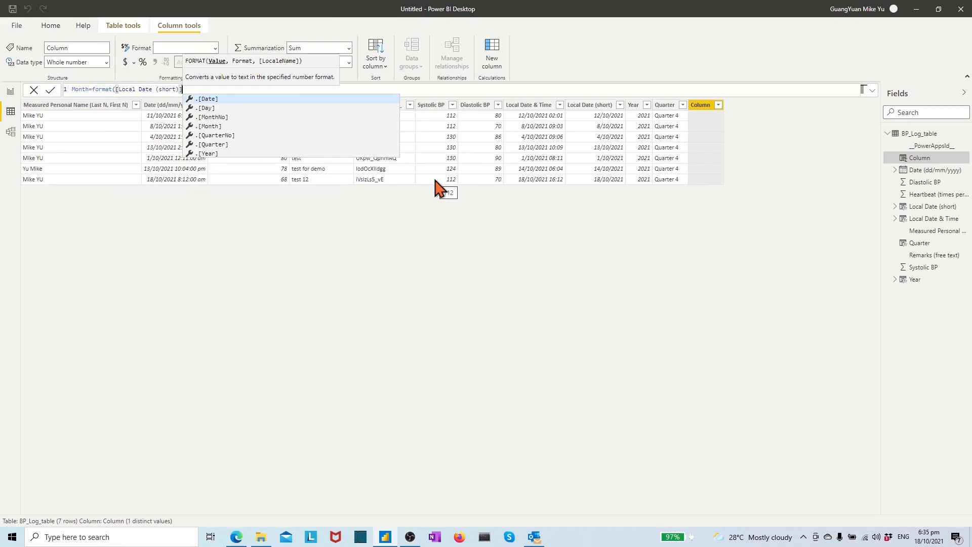
type(",\"mmm")
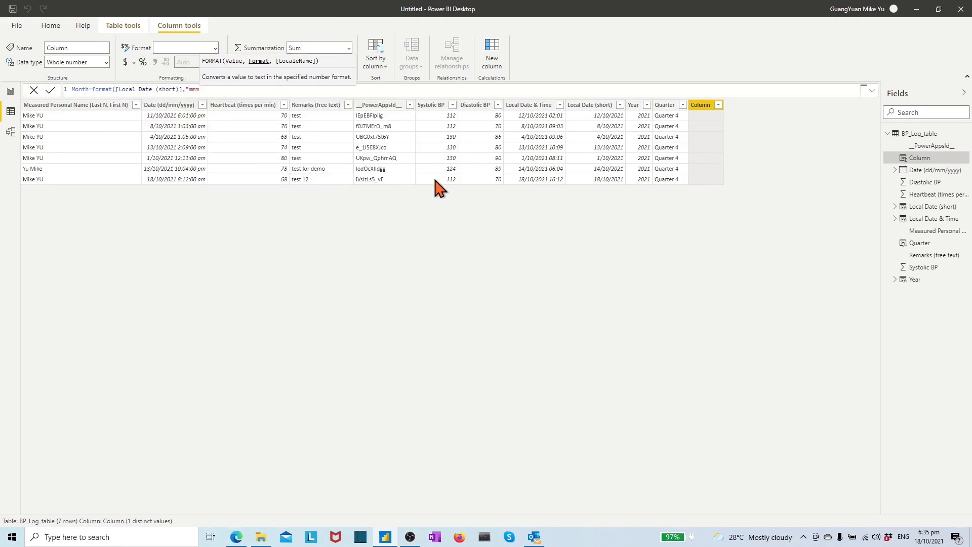
type("\")")
left_click(50, 90)
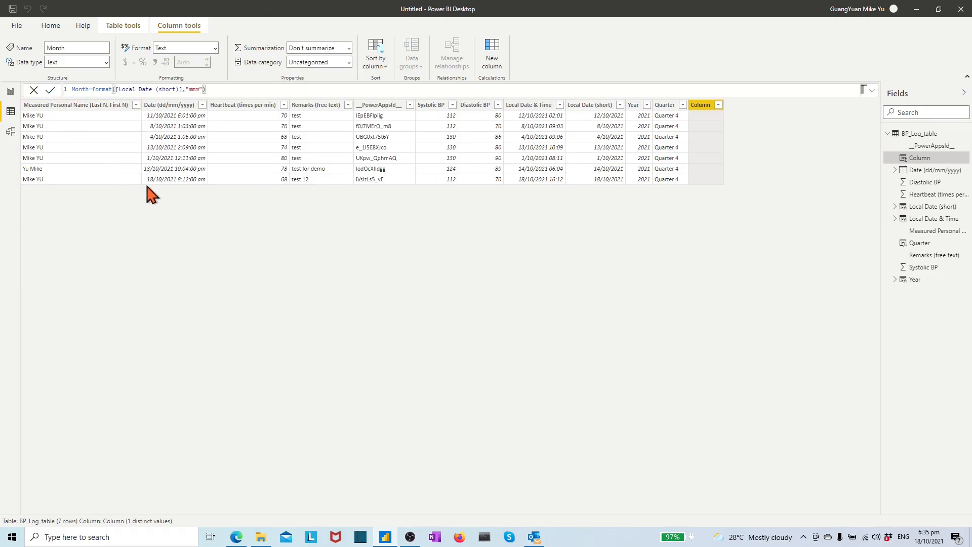
left_click(669, 107)
left_click(709, 107)
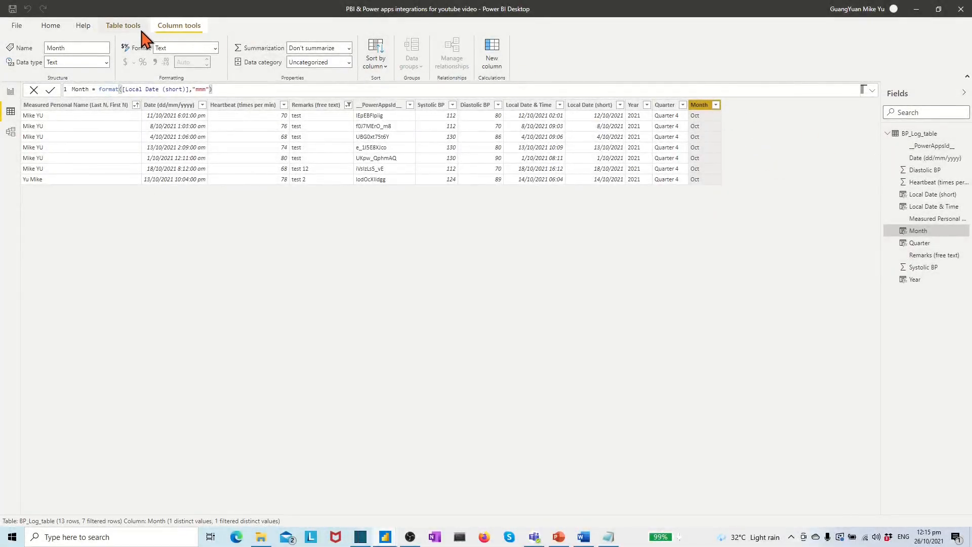
Add a measure Average of Systolic BP = CALCULATE(AVERAGE(BP_Log_table[Systolic BP]),ALLSELECTED(BP_Log_table))
left_click(124, 27)
left_click(212, 50)
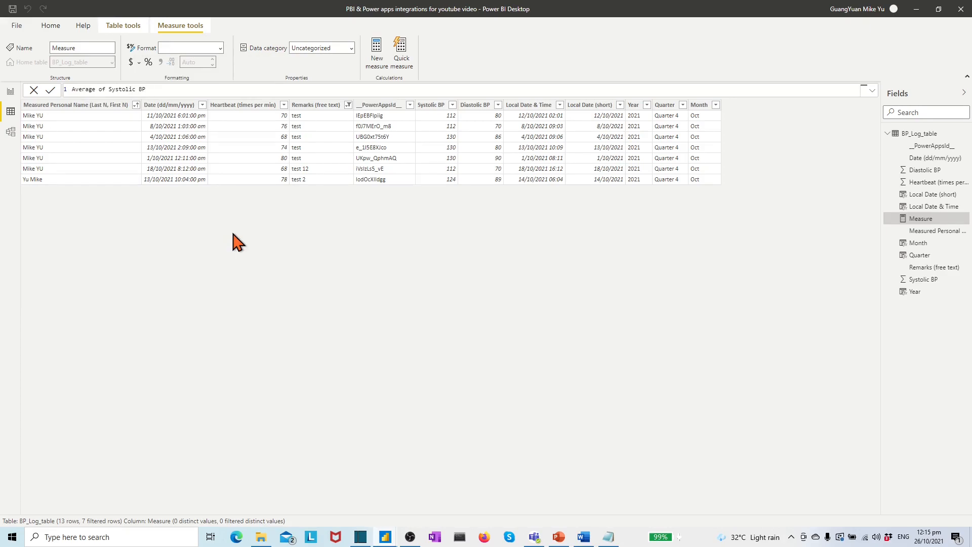
type("cal")
left_click(202, 100)
type("av")
left_click(220, 100)
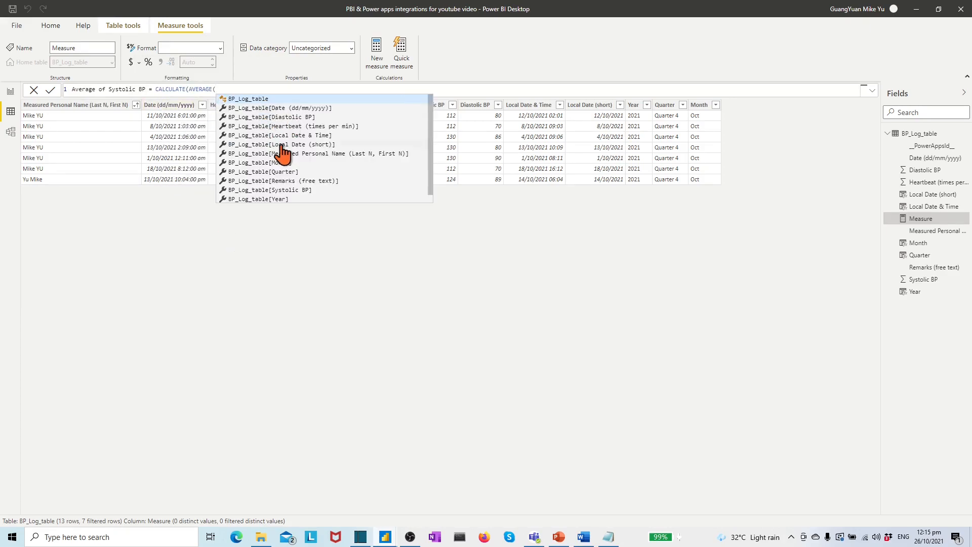
left_click(297, 191)
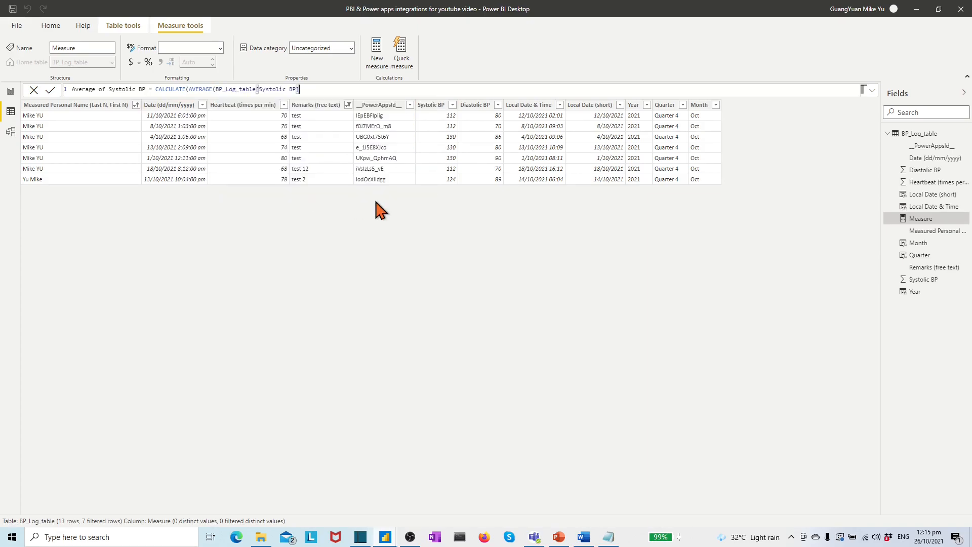
type("),al")
left_click(361, 126)
left_click(379, 99)
type("))")
left_click(50, 90)
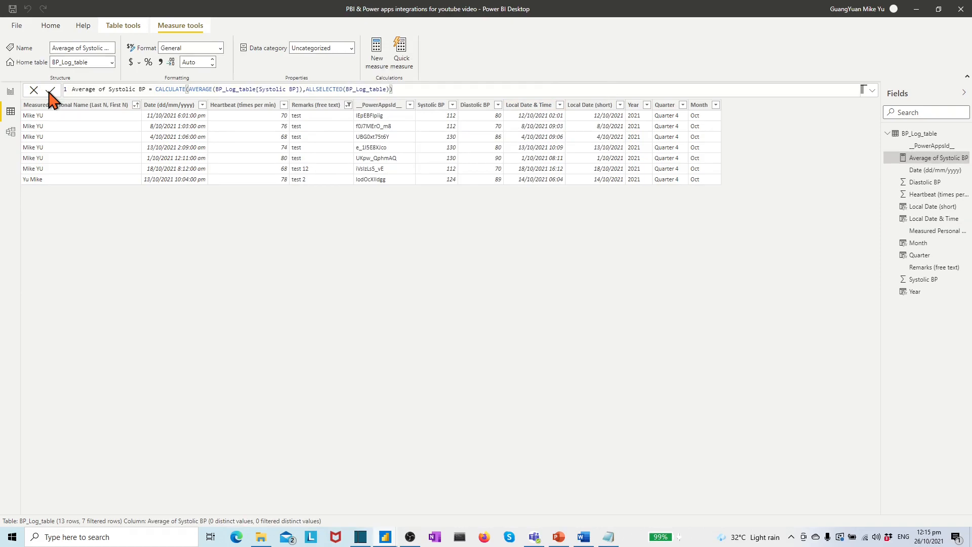
Add a measure Average of Diastolic BP = CALCULATE(AVERAGE(BP_Log_table[Diastolic BP]),ALLSELECTED(BP_Log_table))
left_click(376, 51)
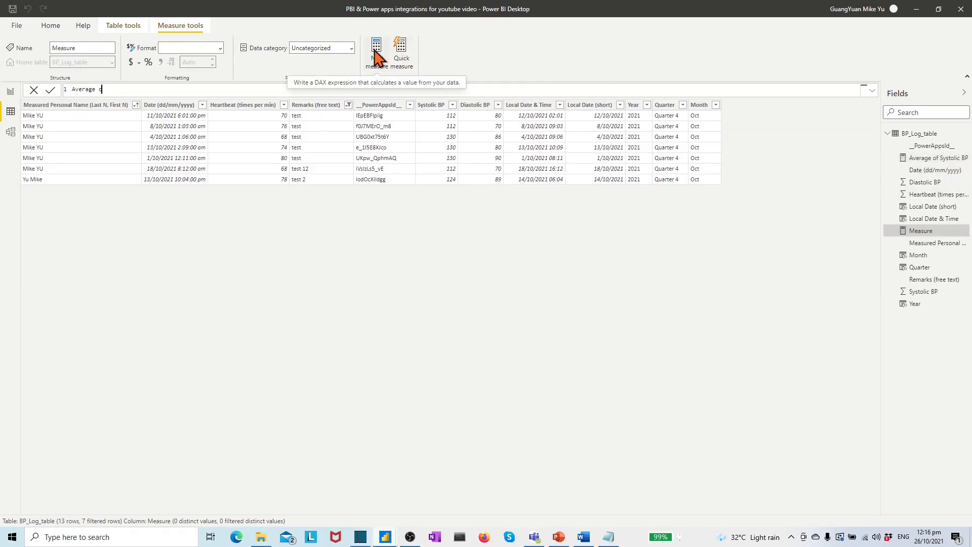
type("Average of Diastolic BP = CALCULATE(")
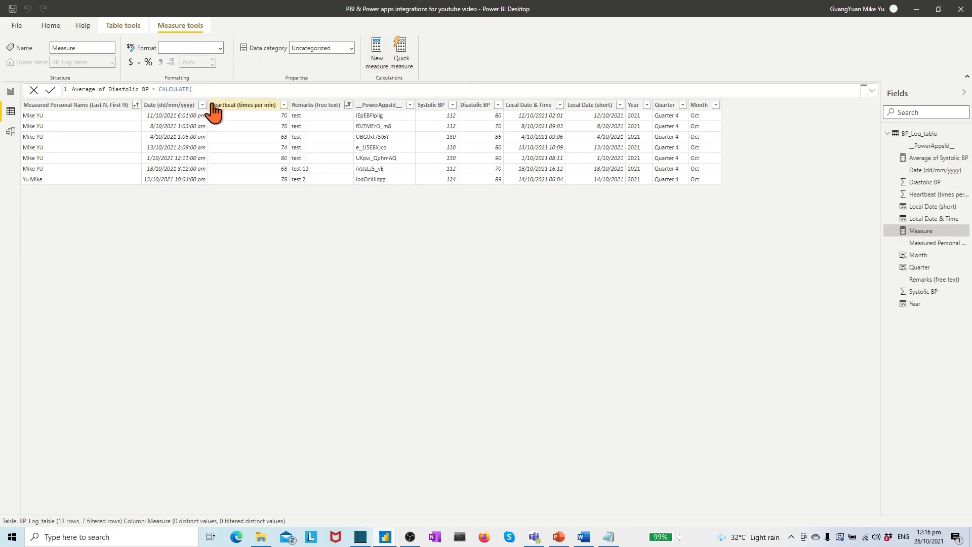
type("av")
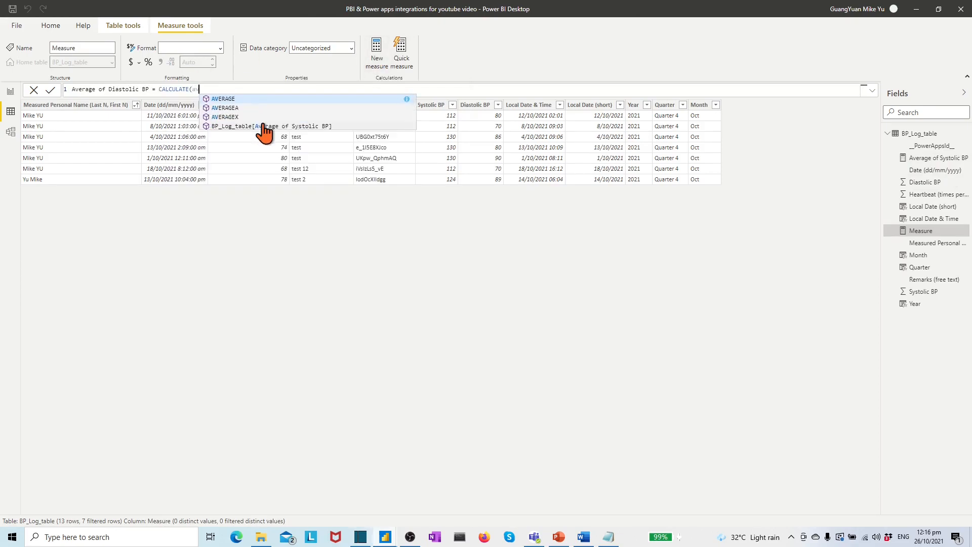
left_click(222, 100)
type("B")
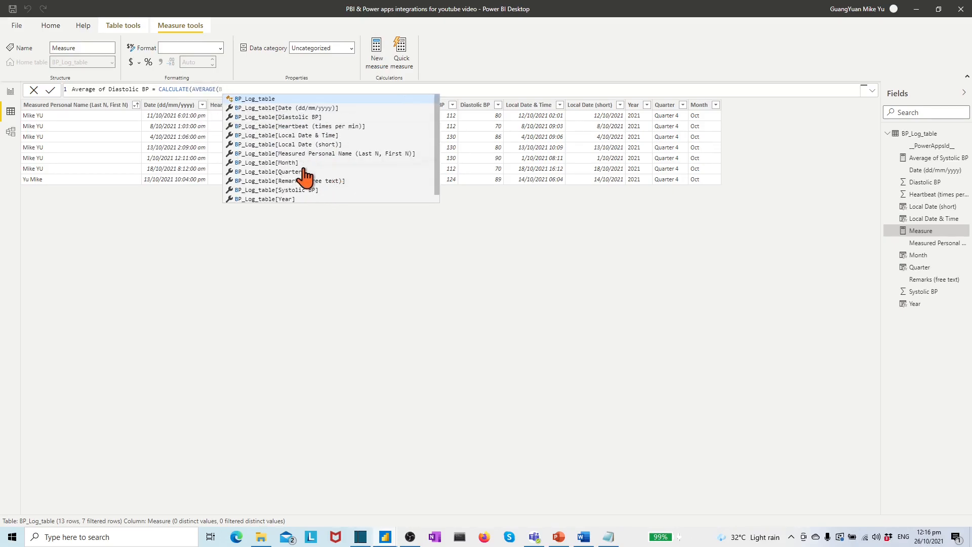
left_click(307, 117)
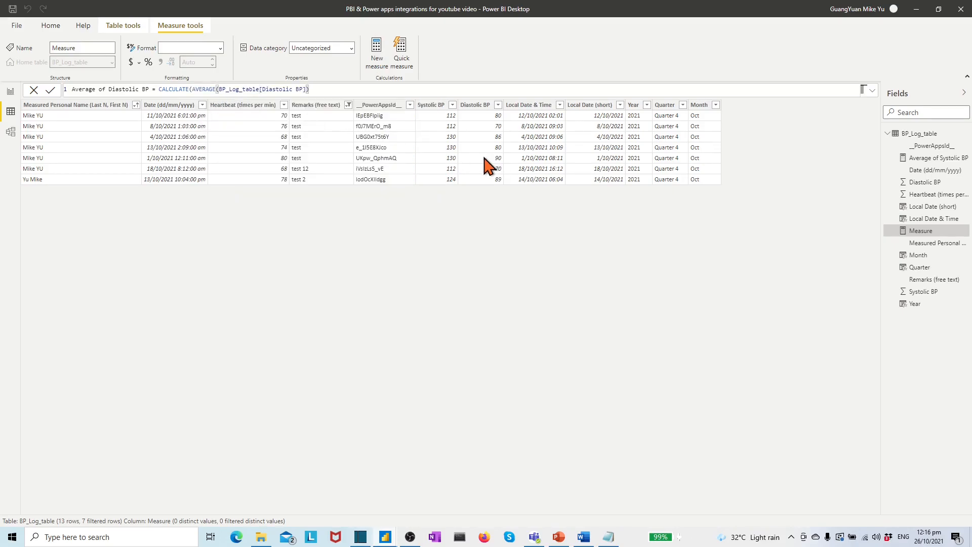
type(",al")
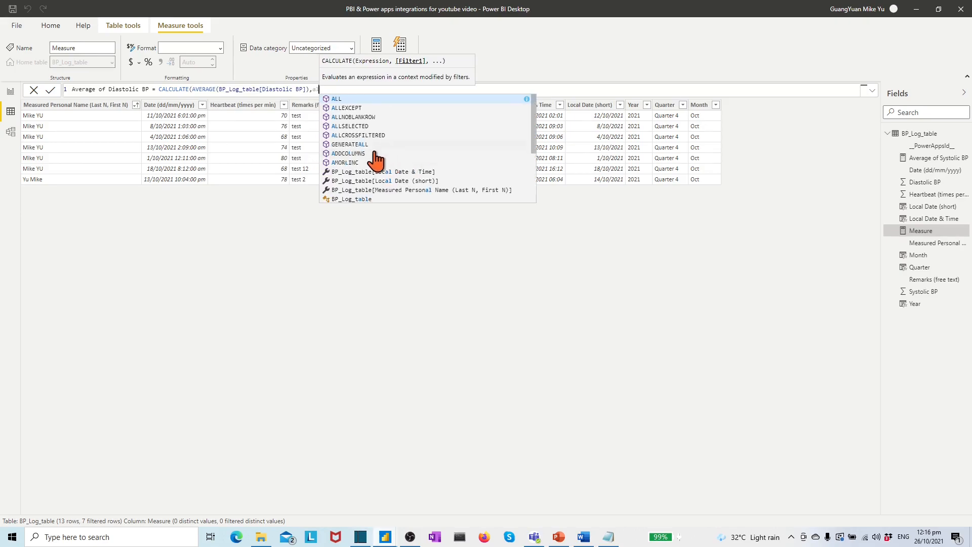
left_click(361, 131)
left_click(482, 99)
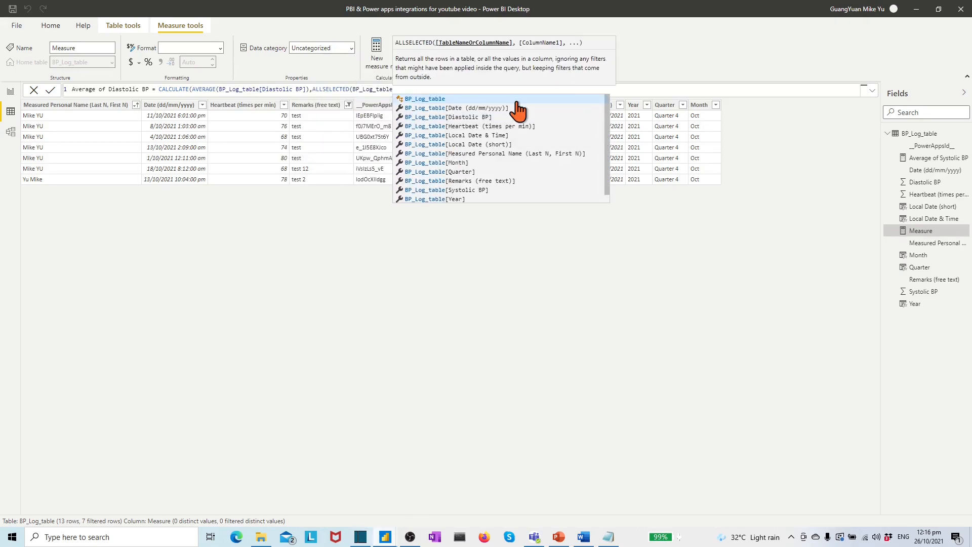
type("))")
left_click(50, 91)
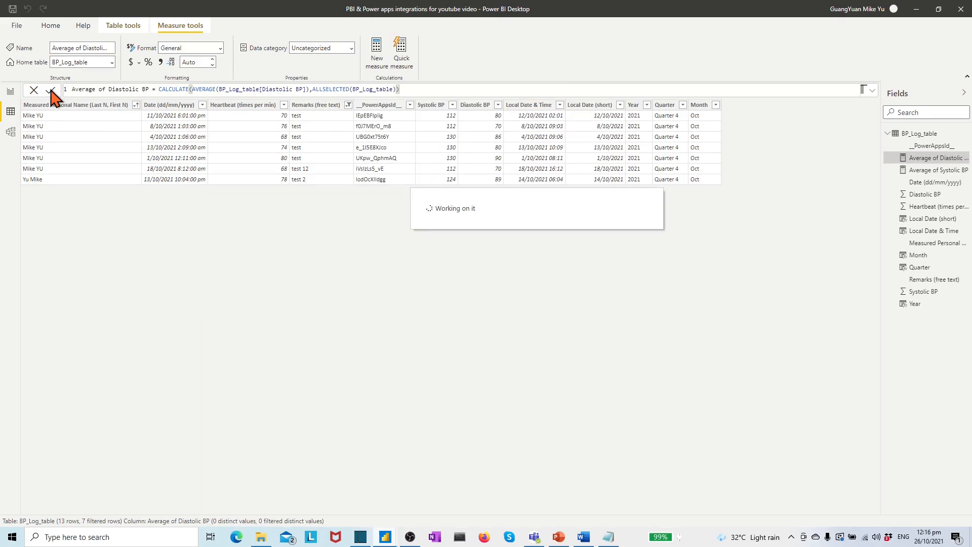
Add a measure Average of HB = CALCULATE(AVERAGE(BP_Log_table[Heartbeat (times per min)]),ALLSELECTED(BP_Log_table))
left_click(376, 50)
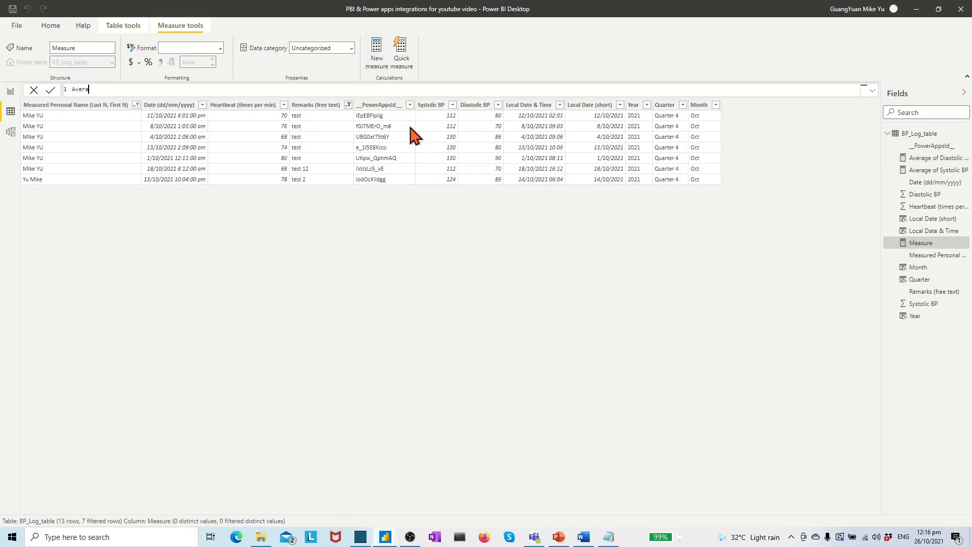
type("Average of HB=CALCULATE(a")
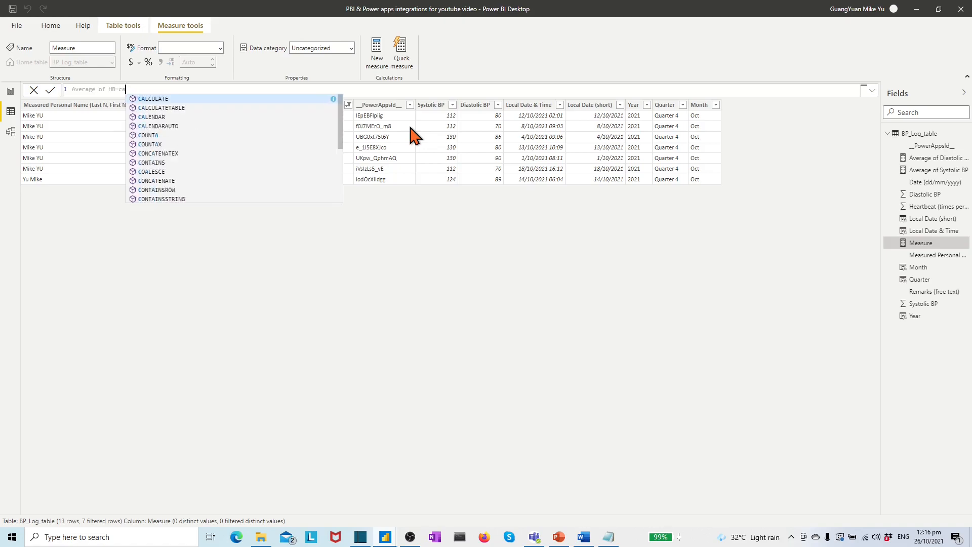
type("v")
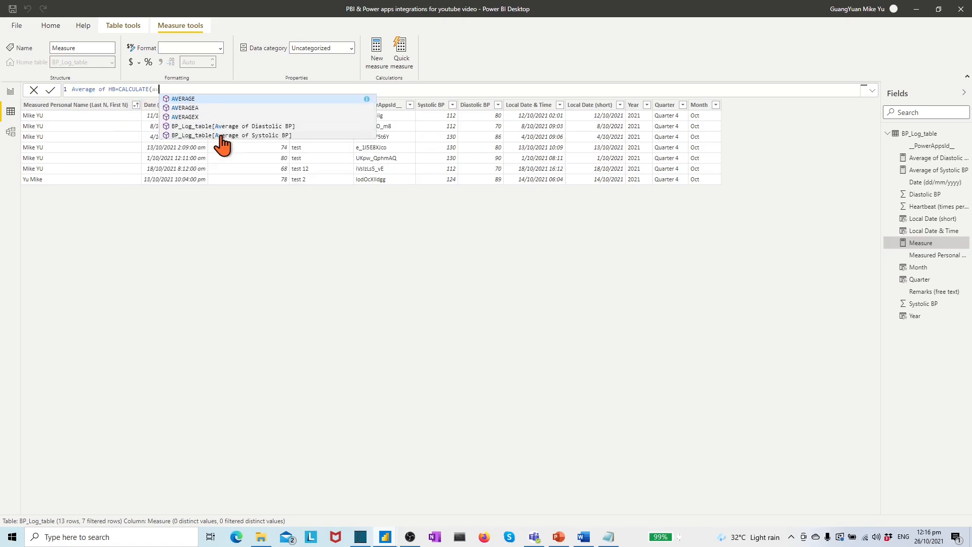
left_click(182, 100)
type("BP")
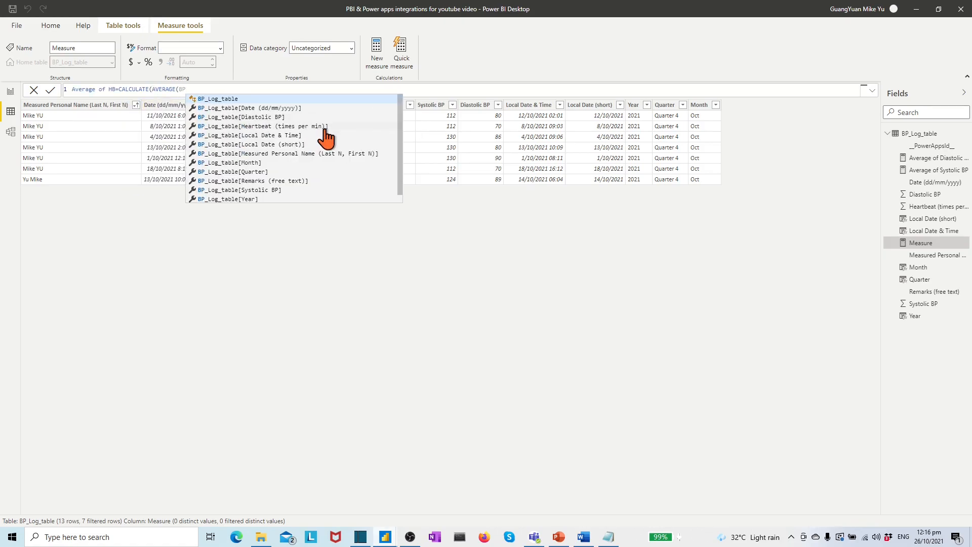
left_click(301, 126)
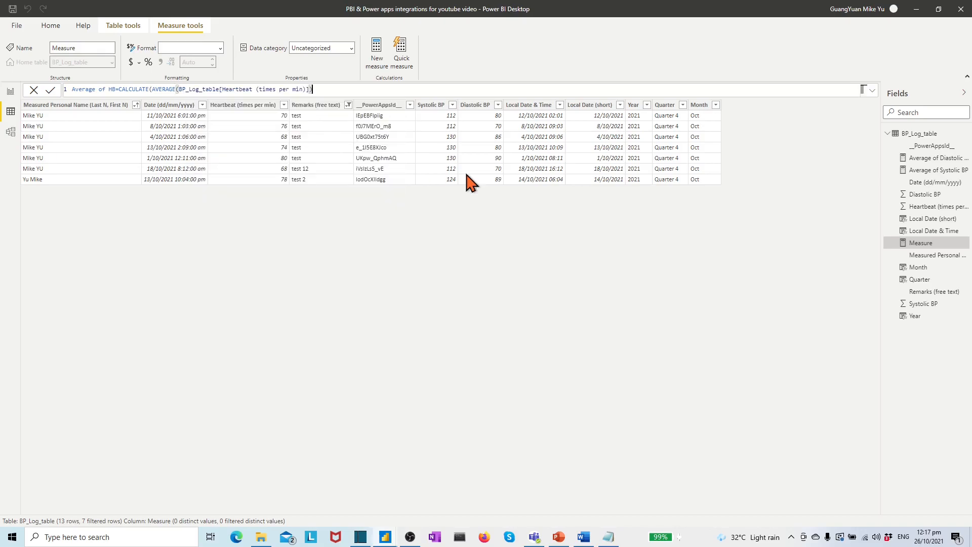
type(",all")
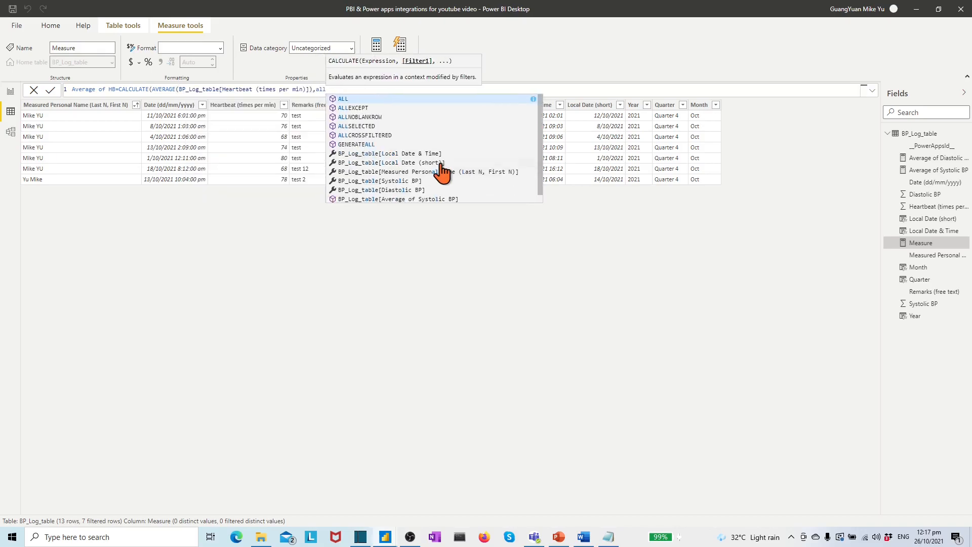
left_click(373, 127)
left_click(404, 100)
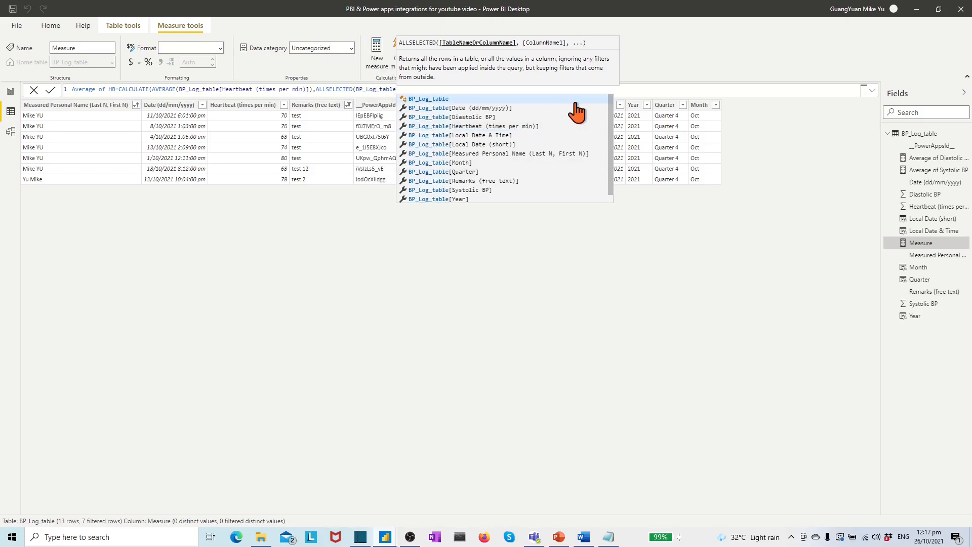
type("))")
left_click(50, 91)
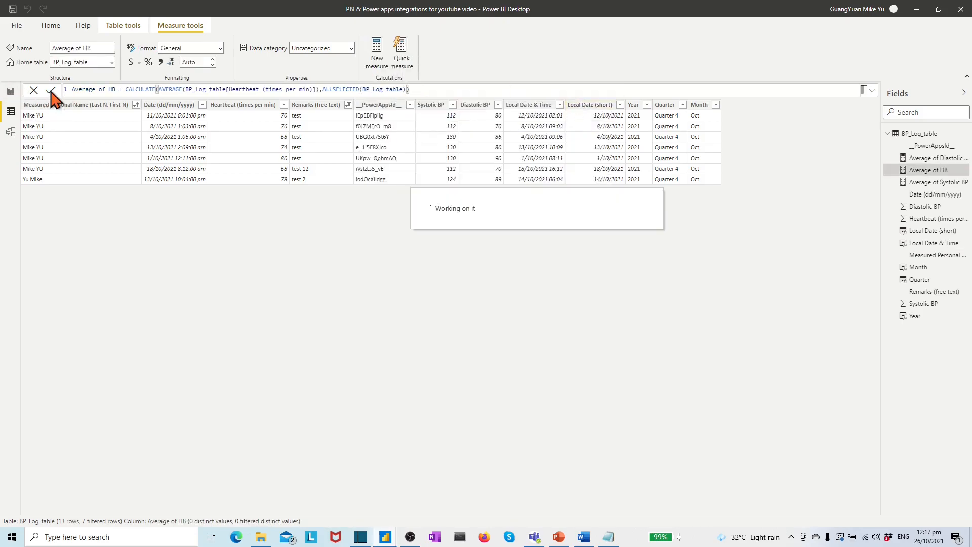
Review the three average measures and expand the Local Date (short) and Local Date & Time fields to inspect their date hierarchies
left_click(935, 158)
left_click(932, 171)
left_click(931, 183)
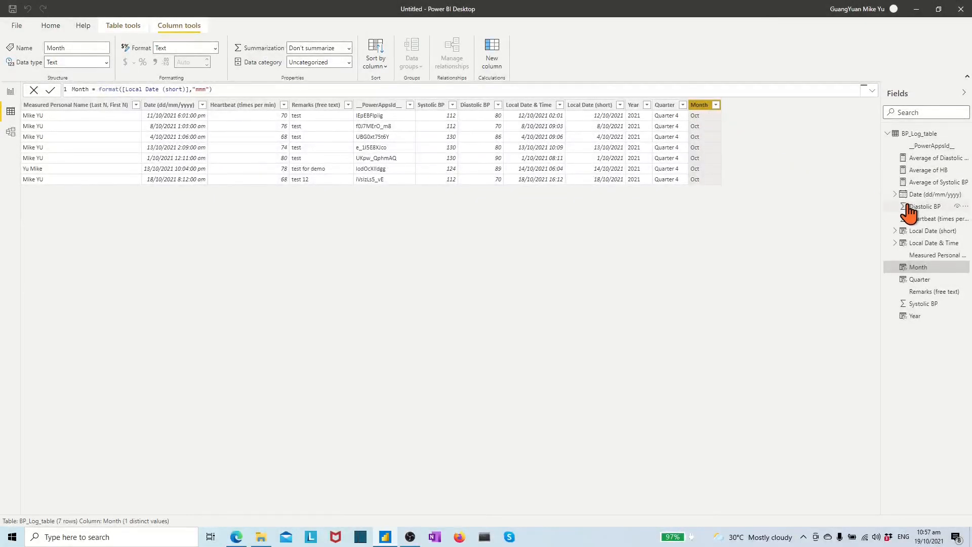
left_click(894, 232)
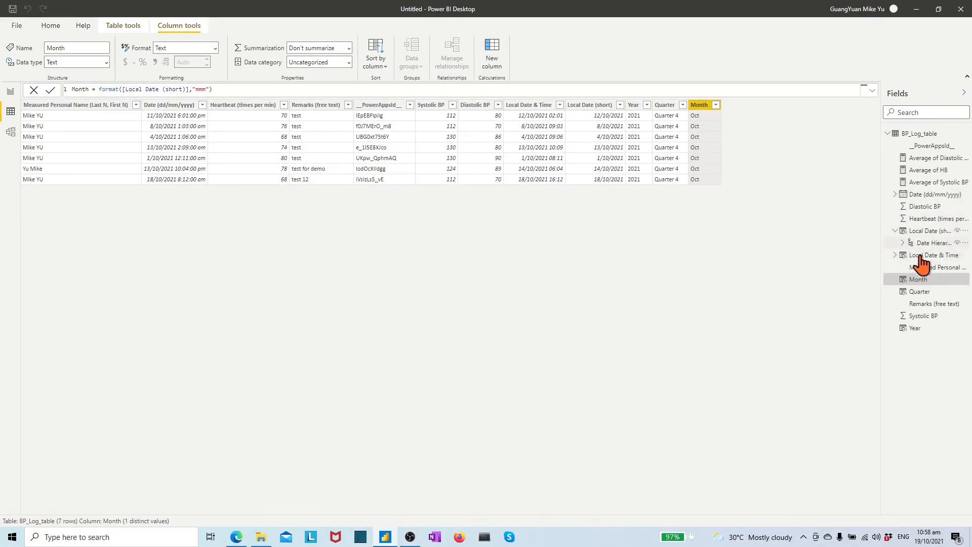
left_click(895, 255)
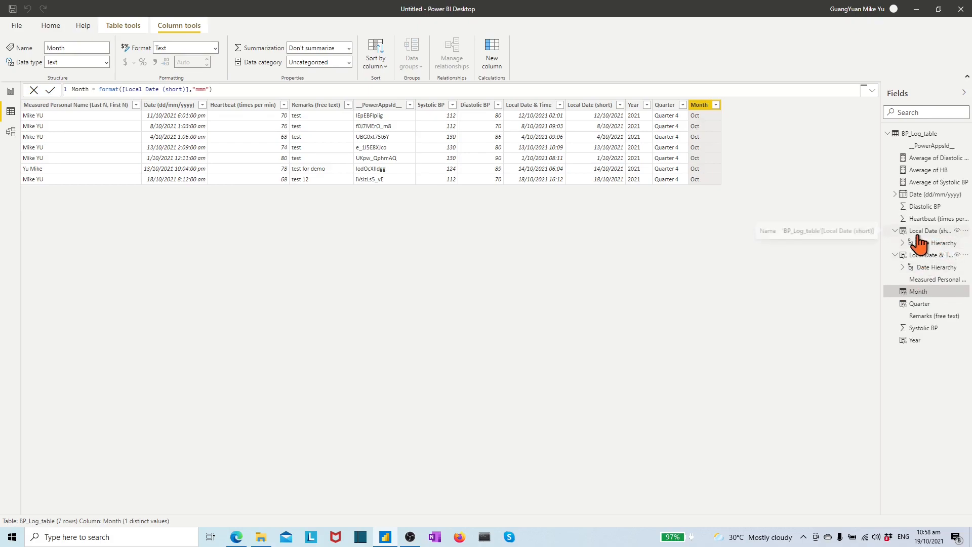
Turn off Auto date/time in the current file's Data Load options and apply the change
left_click(14, 29)
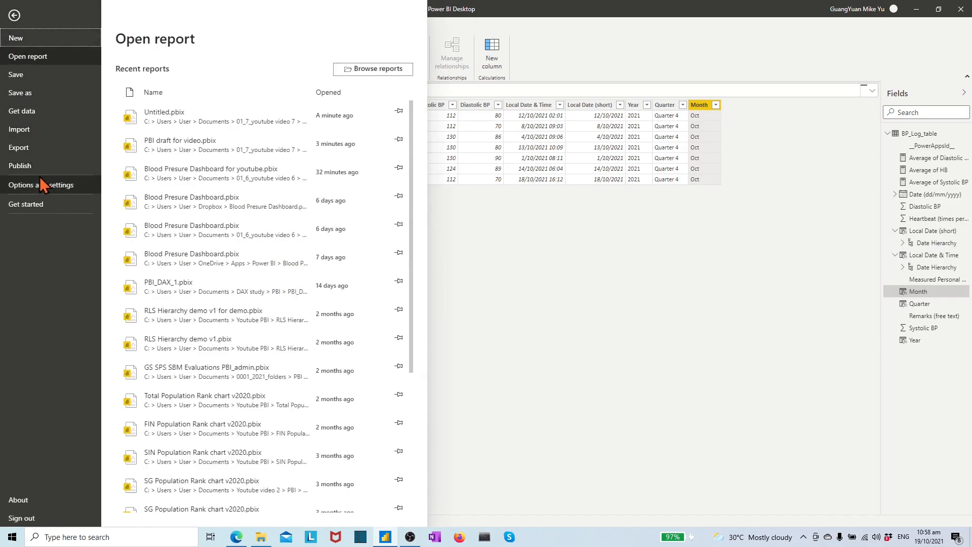
left_click(32, 185)
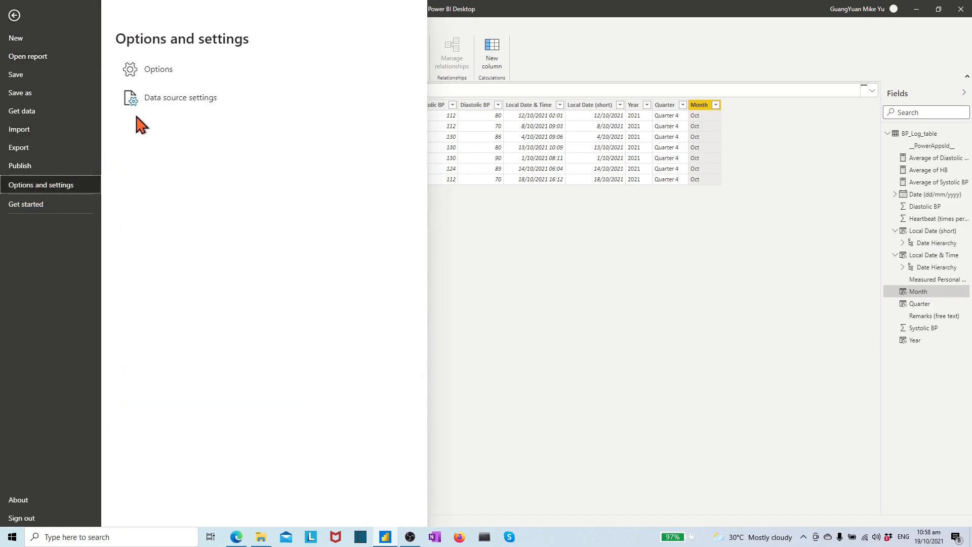
left_click(163, 72)
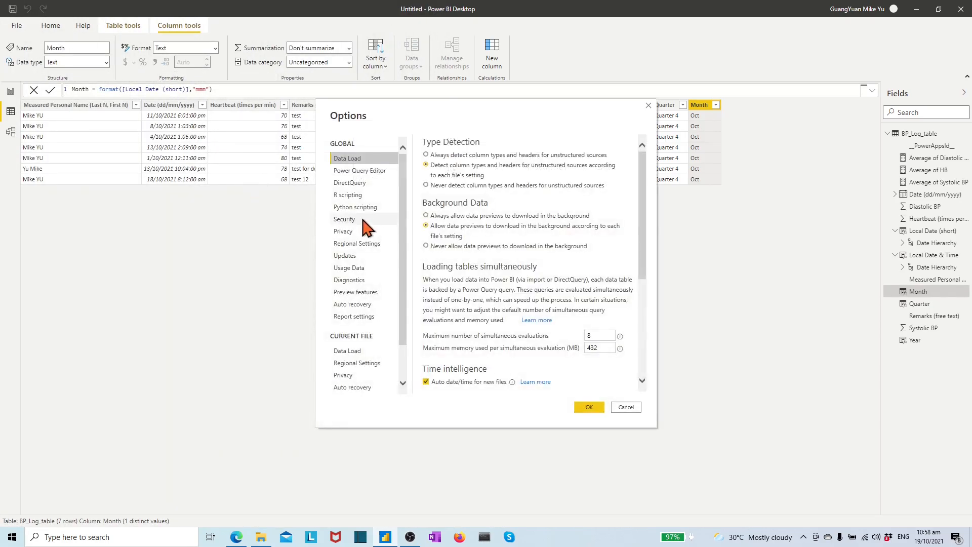
left_click(347, 351)
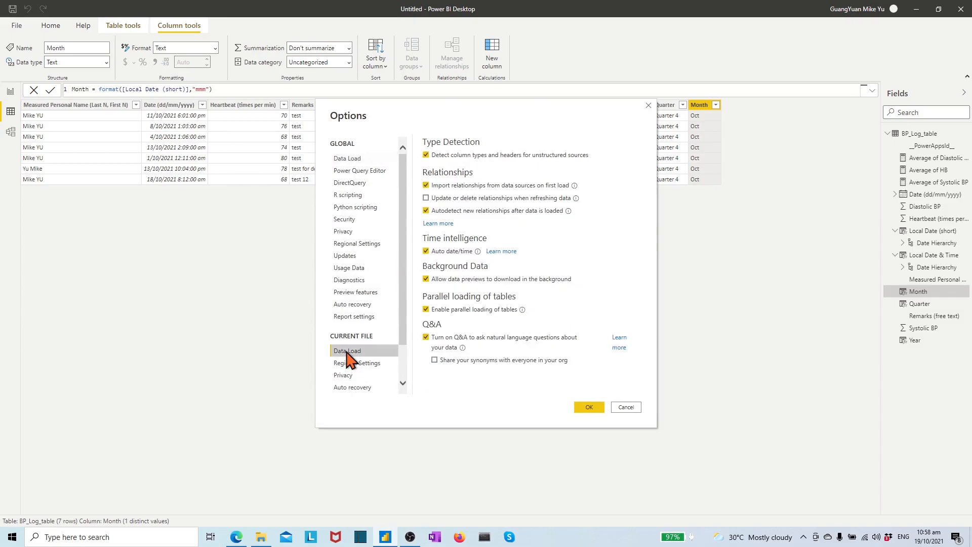
left_click(426, 252)
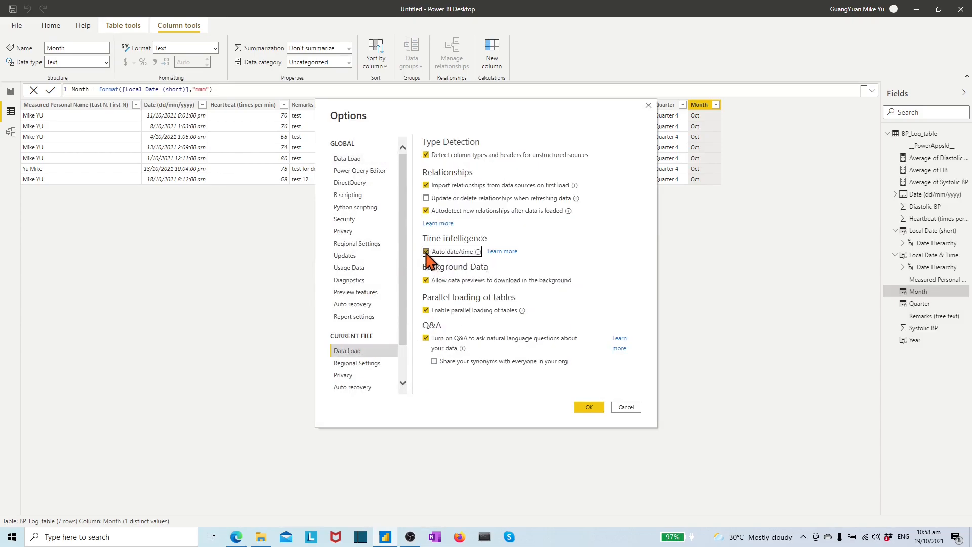
left_click(589, 408)
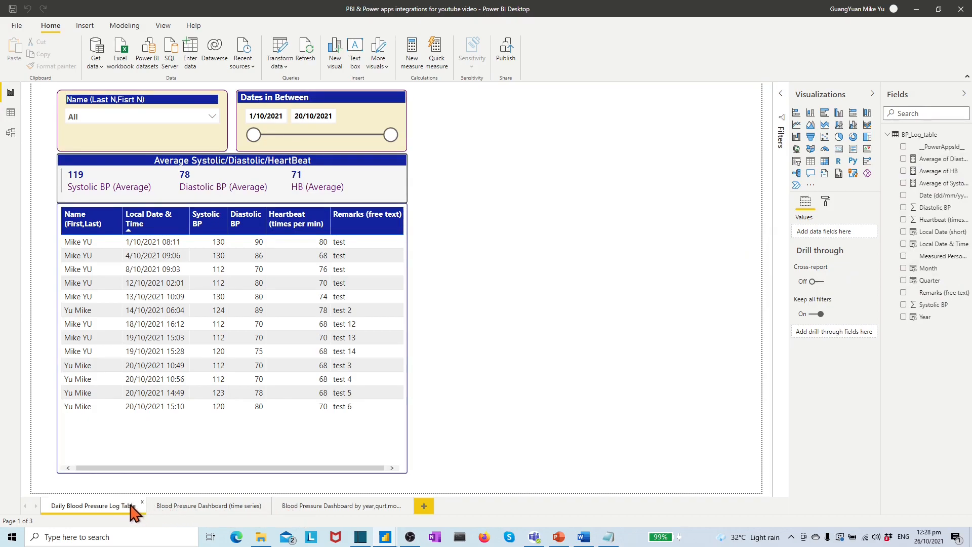
Filter the Daily Blood Pressure Log Table page to the second person listed in the name slicer
left_click(111, 146)
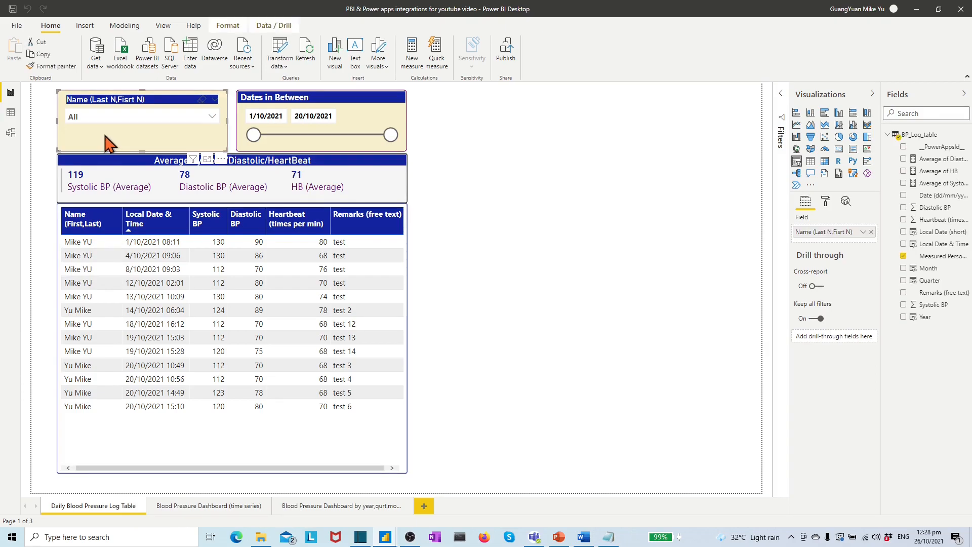
left_click(211, 117)
left_click(85, 141)
left_click(77, 155)
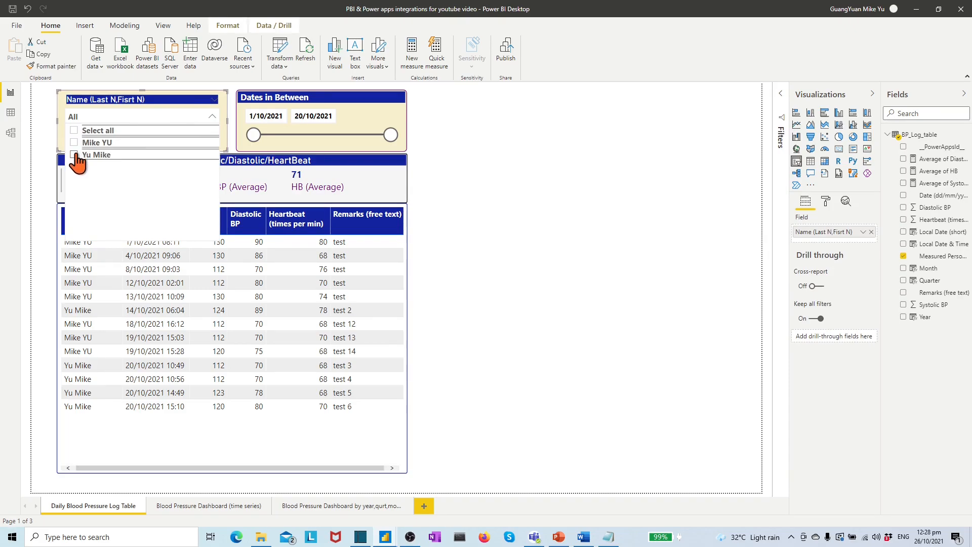
left_click(77, 155)
Examine which fields feed the Dates in Between slicer, the averages card and the log table
left_click(361, 129)
left_click(362, 129)
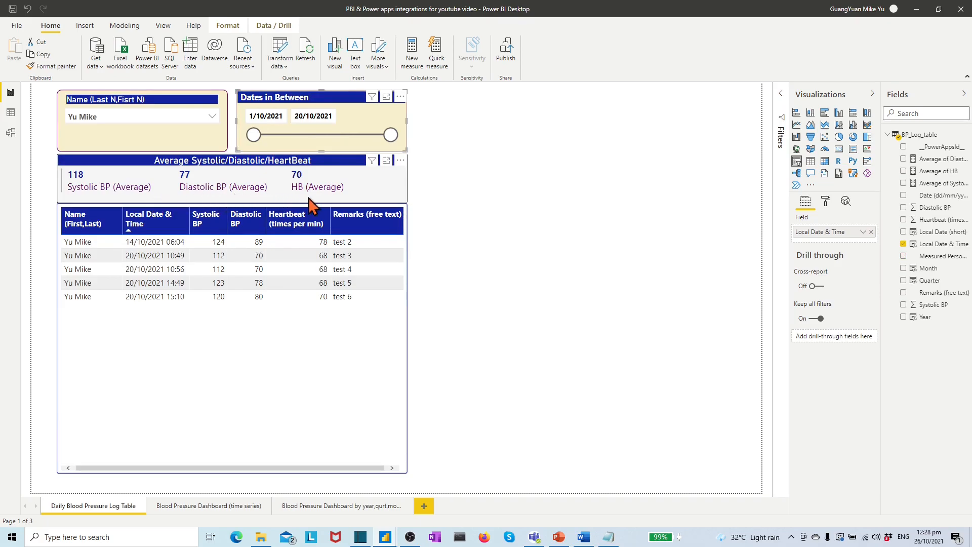
left_click(370, 192)
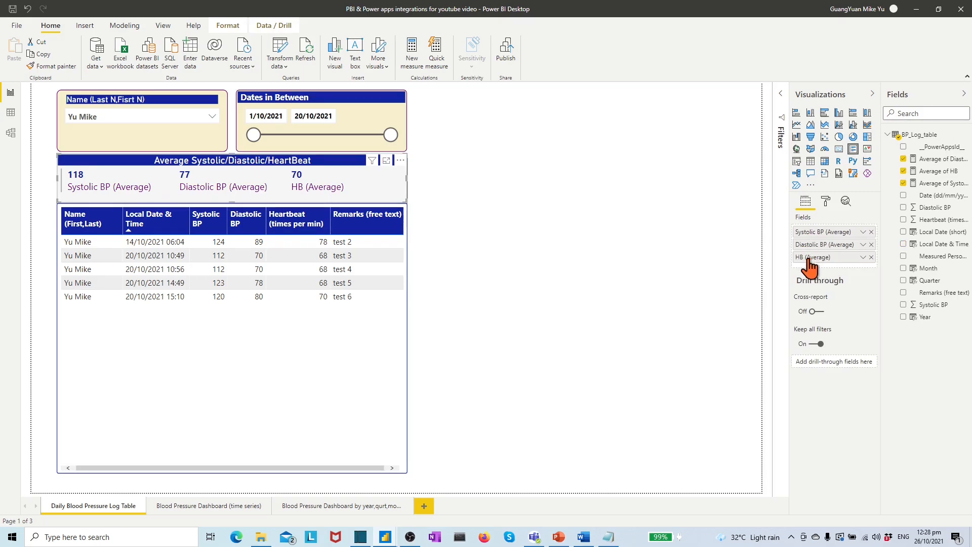
left_click(238, 361)
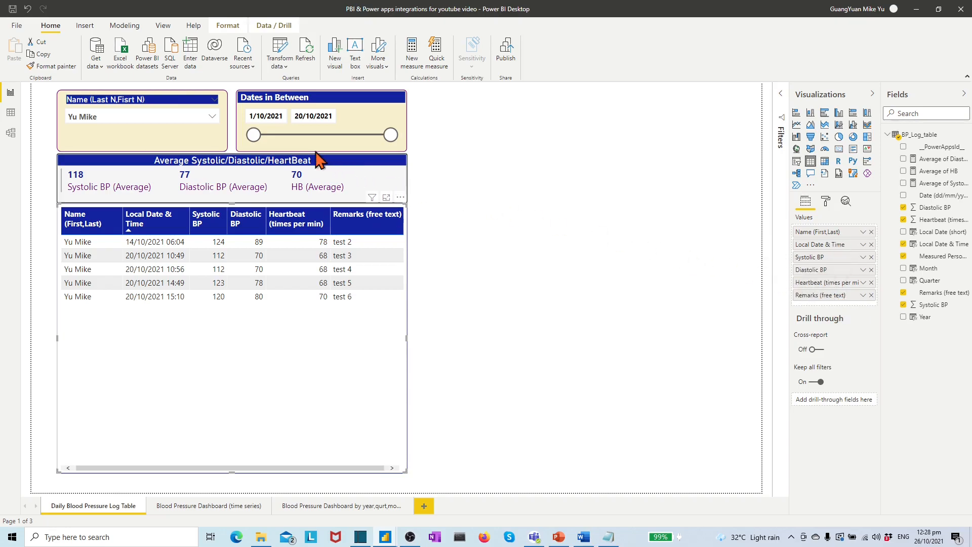
left_click(299, 148)
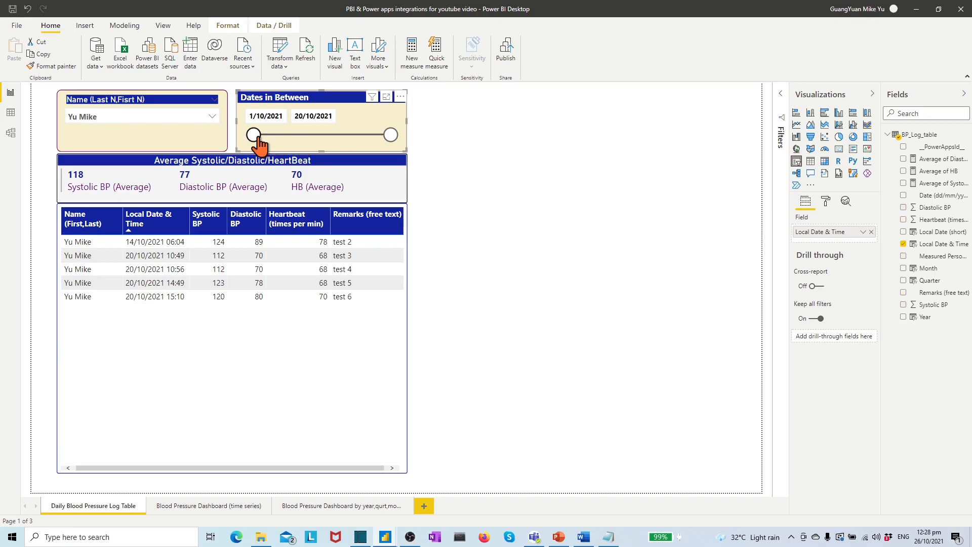
Test the Dates in Between slicer with 6/10/2021–14/10/2021 and 20/10/2021 alone, and restore the range 1/10/2021–20/10/2021
left_click_drag(257, 138, 291, 138)
left_click_drag(390, 136, 348, 135)
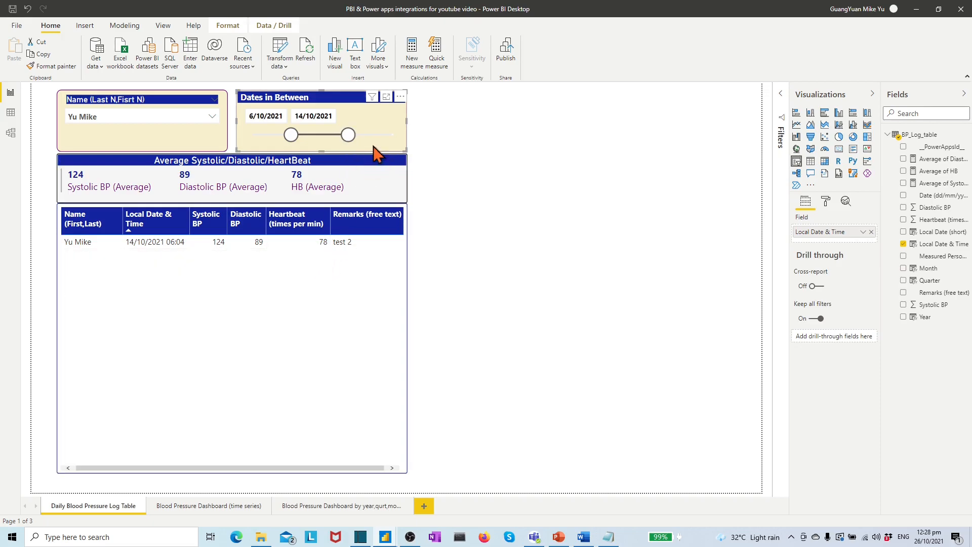
left_click_drag(349, 135, 393, 136)
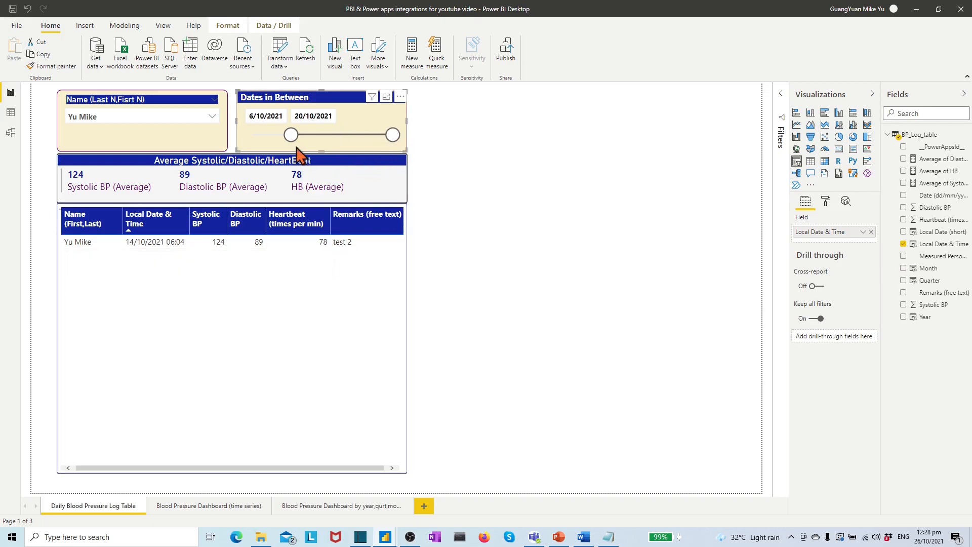
left_click_drag(291, 135, 393, 136)
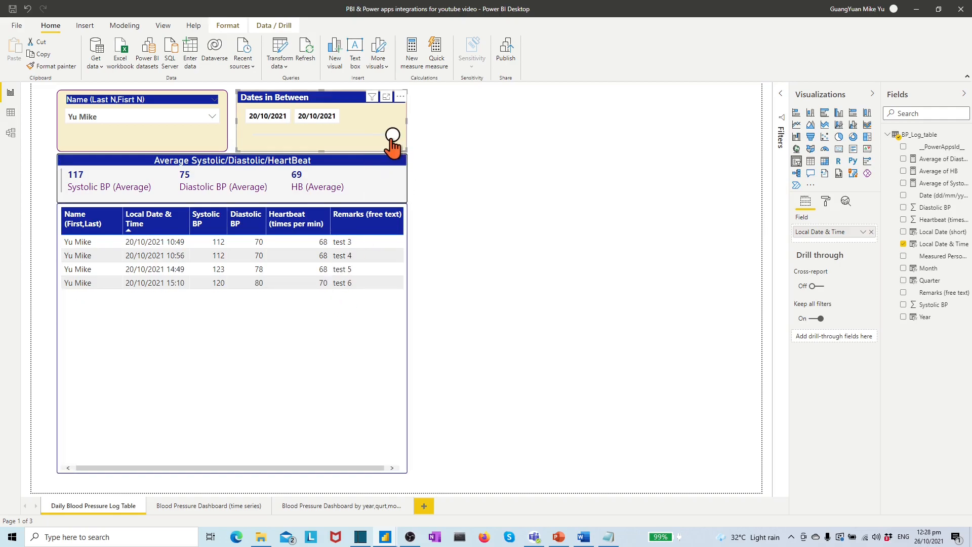
left_click_drag(392, 136, 253, 136)
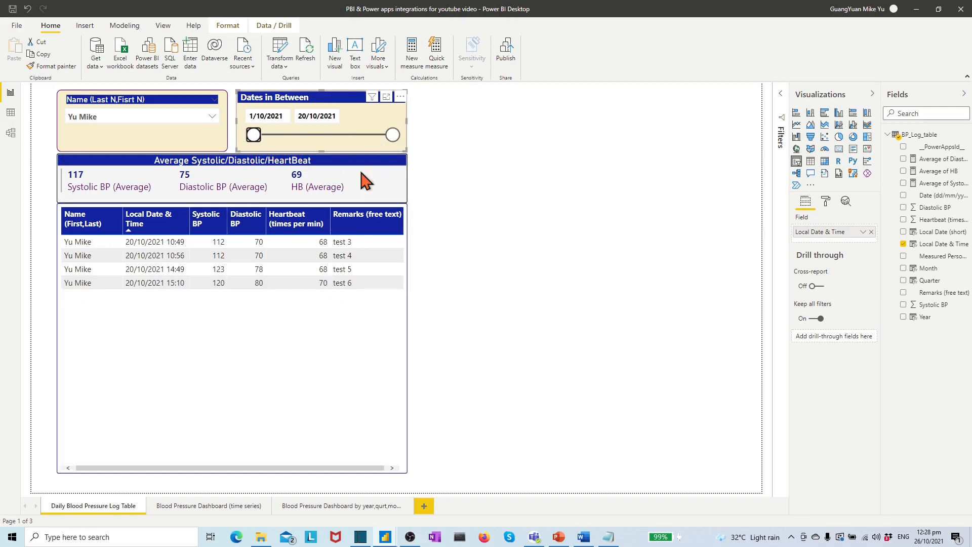
On the Blood Pressure Dashboard (time series) page, examine the slicers, the fields behind both trend charts and the 20 October data points
left_click(252, 506)
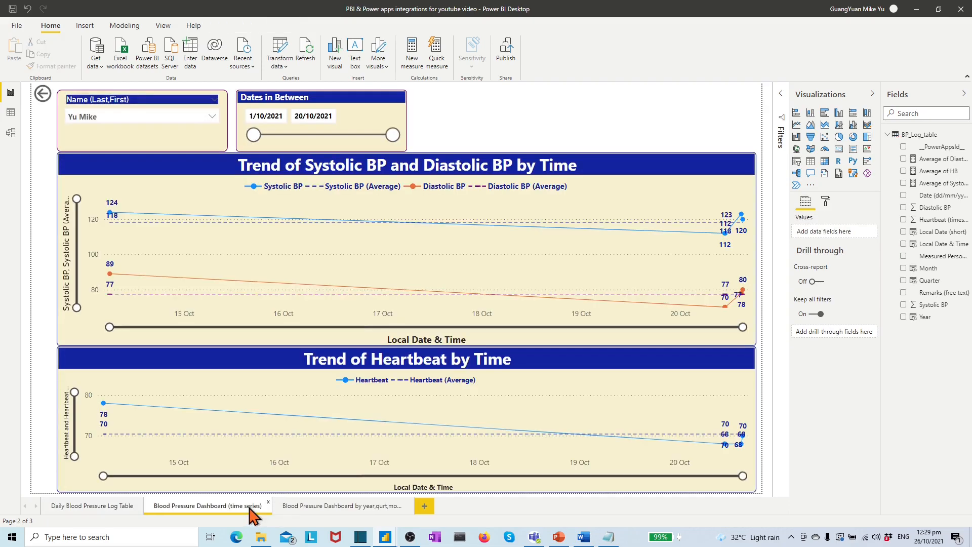
left_click(163, 150)
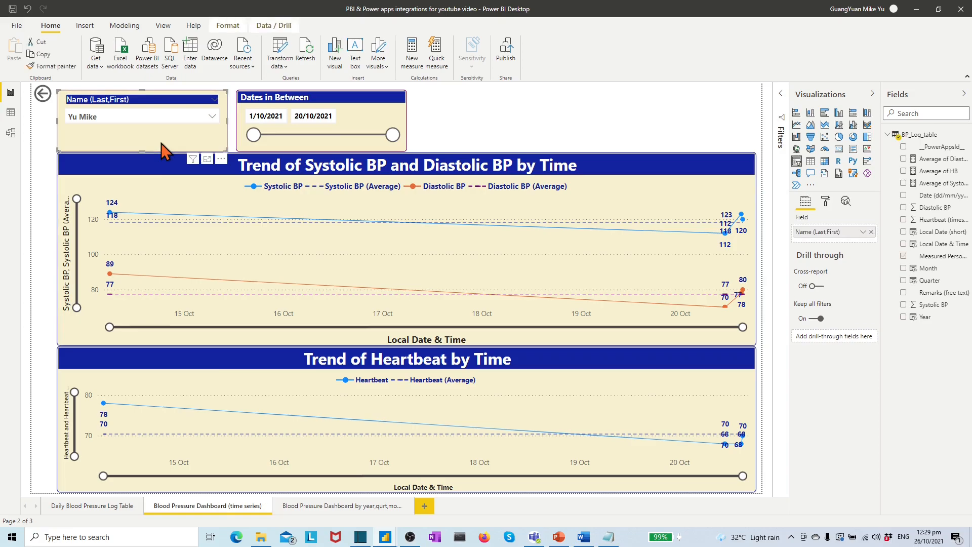
left_click(307, 159)
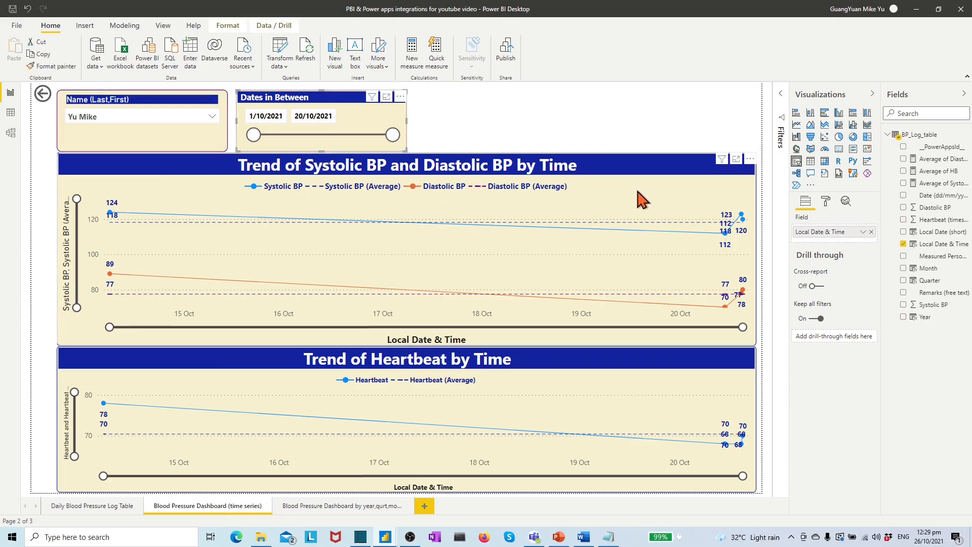
left_click(684, 267)
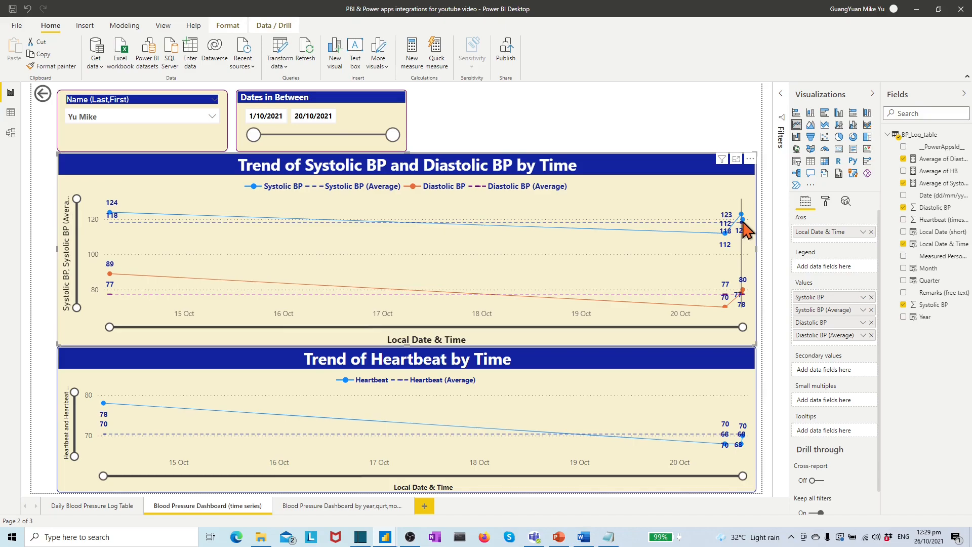
mouse_move(743, 221)
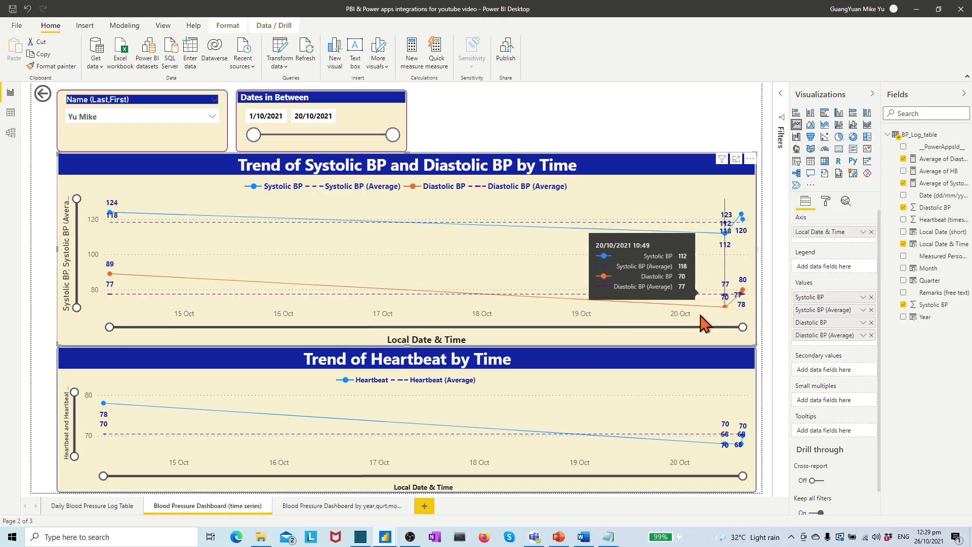
left_click(682, 365)
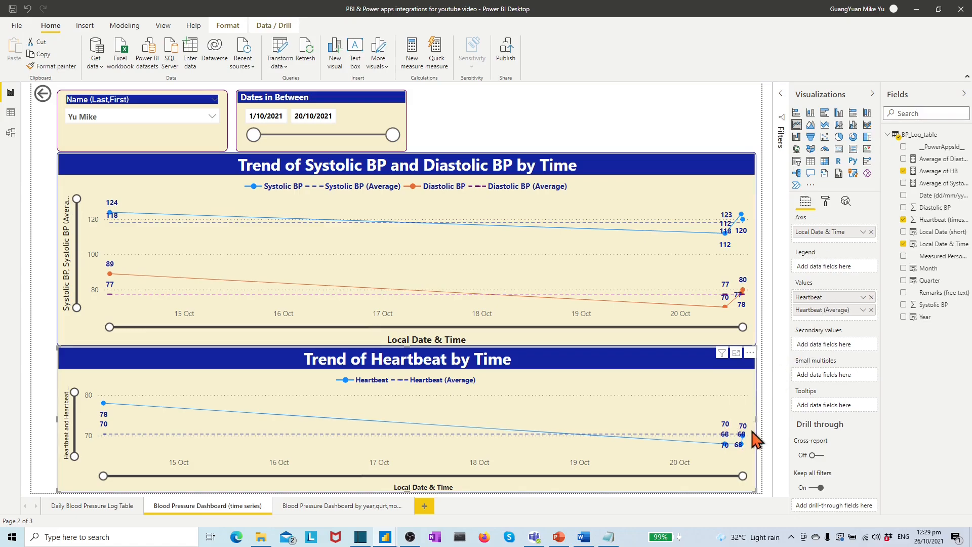
mouse_move(745, 443)
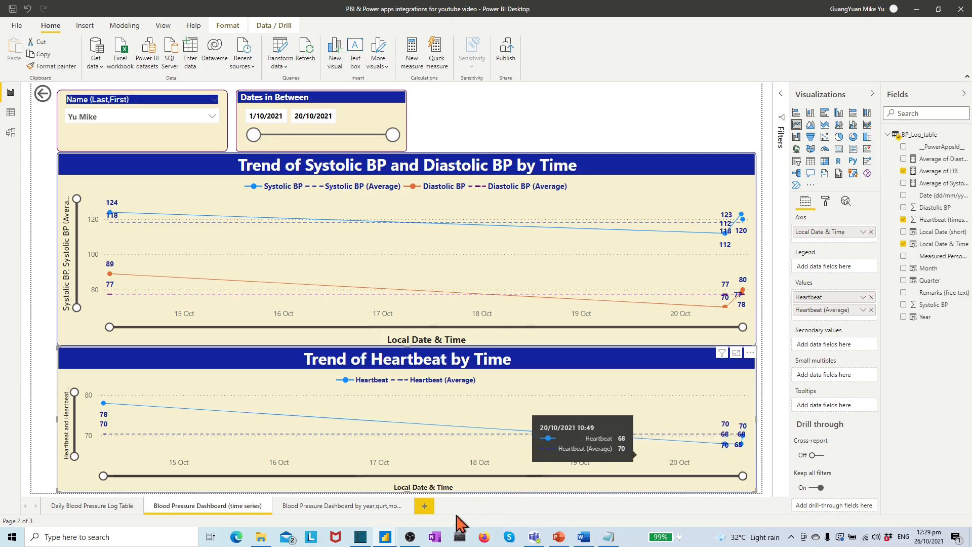
Examine the Year, Quarter and Month slicers and both trend charts on the third dashboard page, and return to the Daily Blood Pressure Log Table
left_click(353, 507)
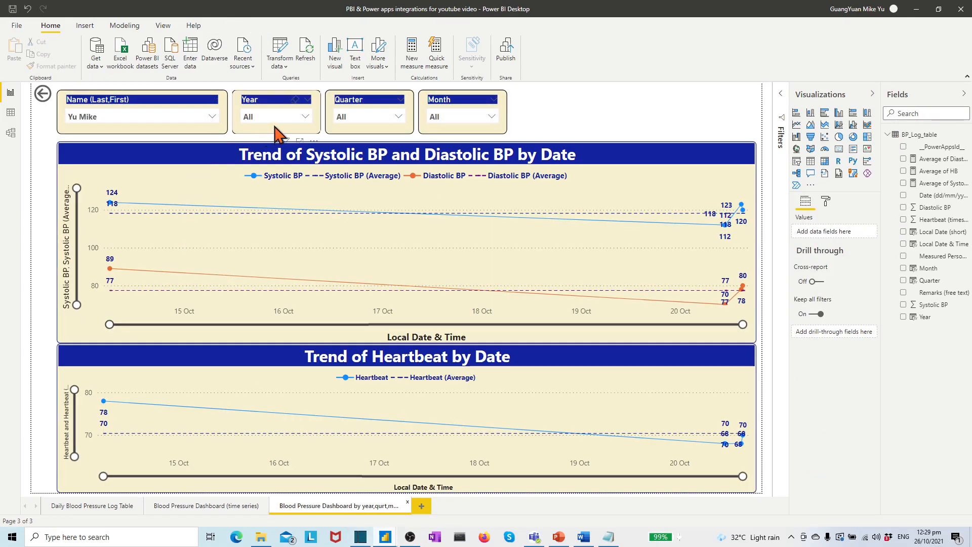
left_click(305, 117)
left_click(398, 117)
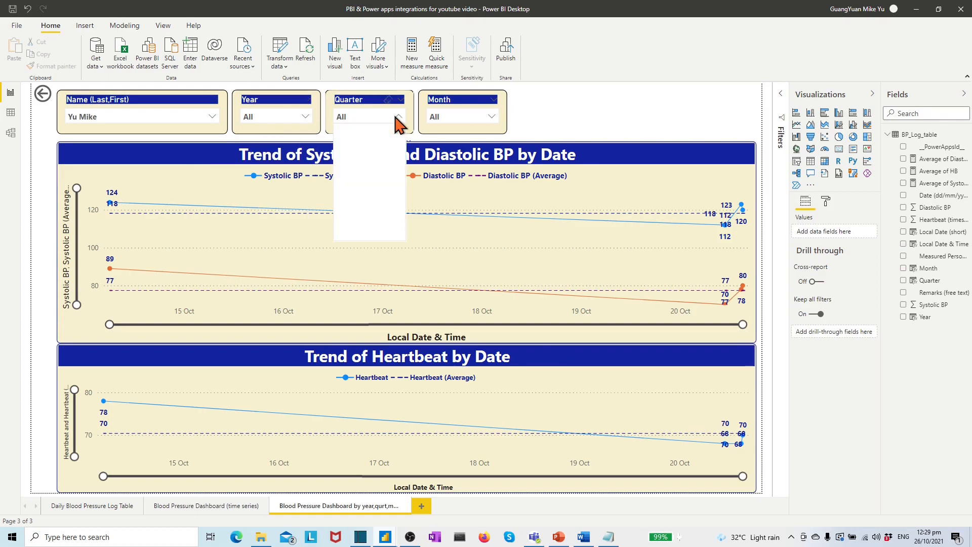
left_click(491, 116)
left_click(598, 197)
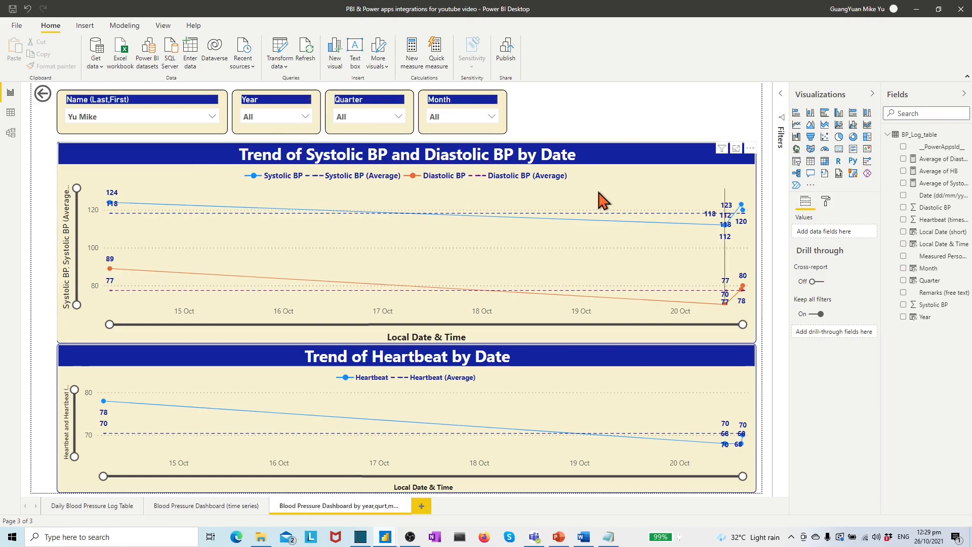
left_click(639, 387)
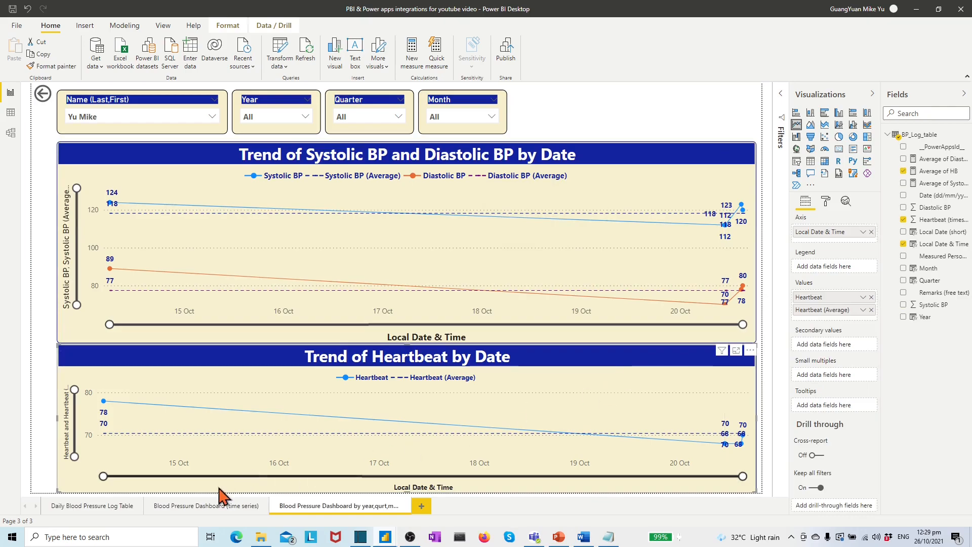
left_click(122, 507)
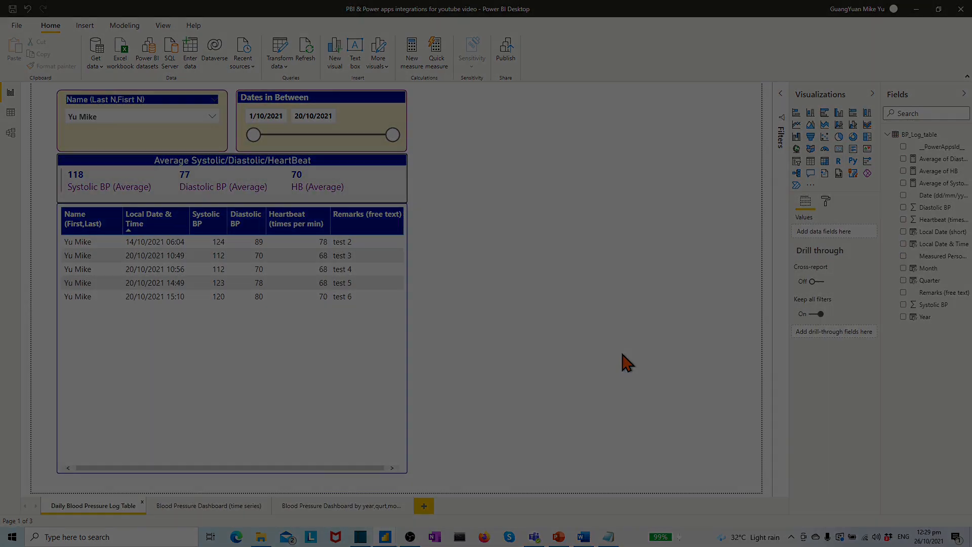